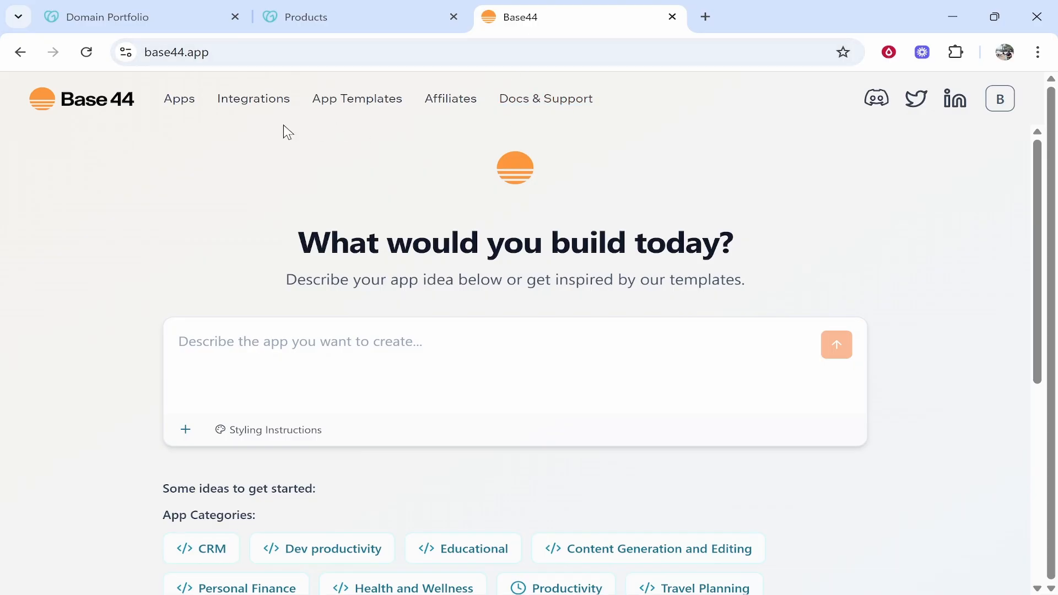
Open the custom domain settings in the Wanderlust app's dashboard
left_click(185, 110)
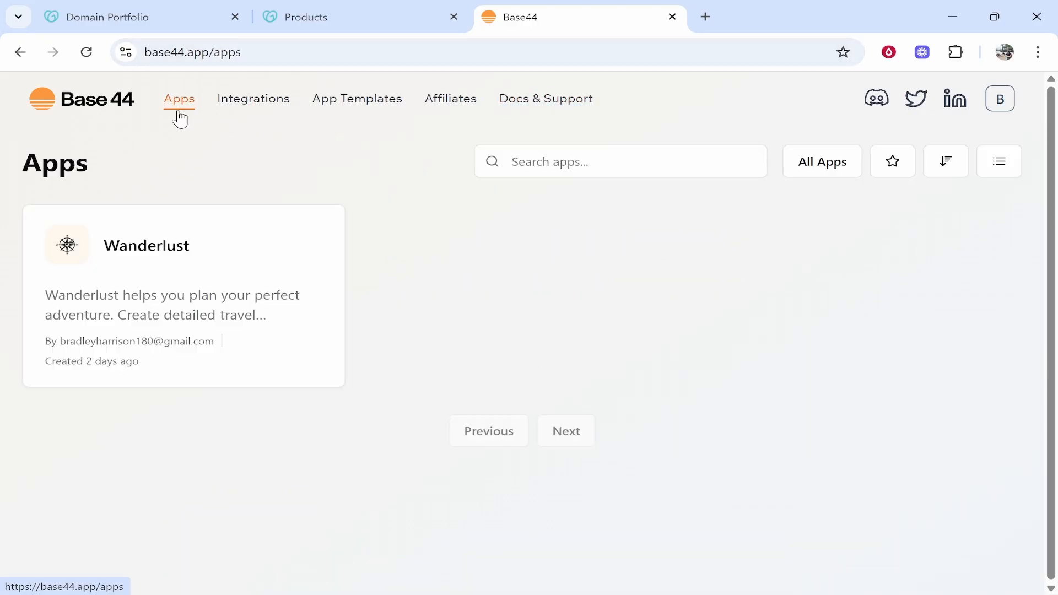
left_click(166, 301)
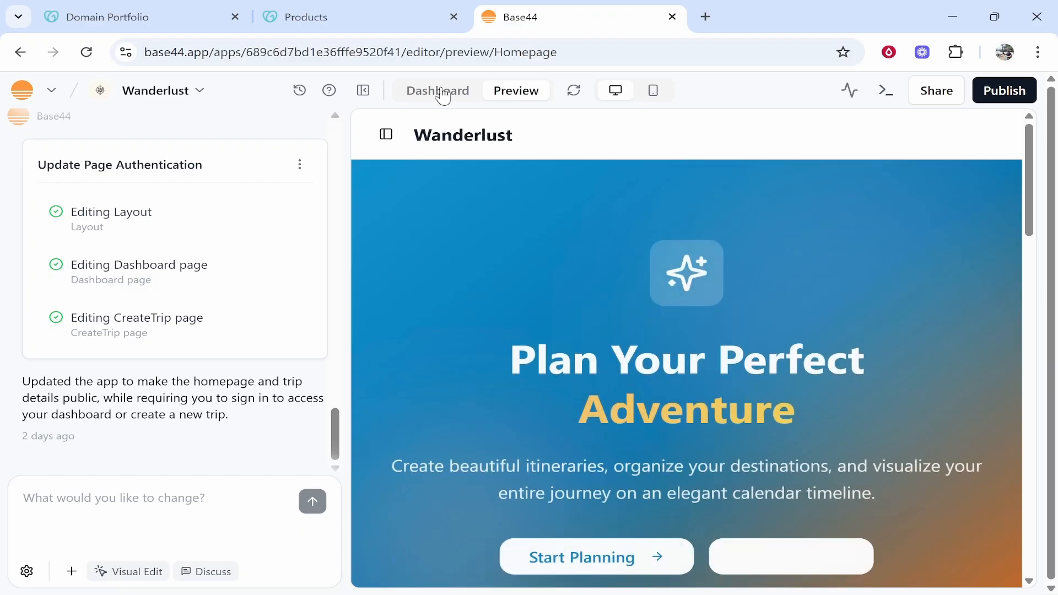
left_click(441, 93)
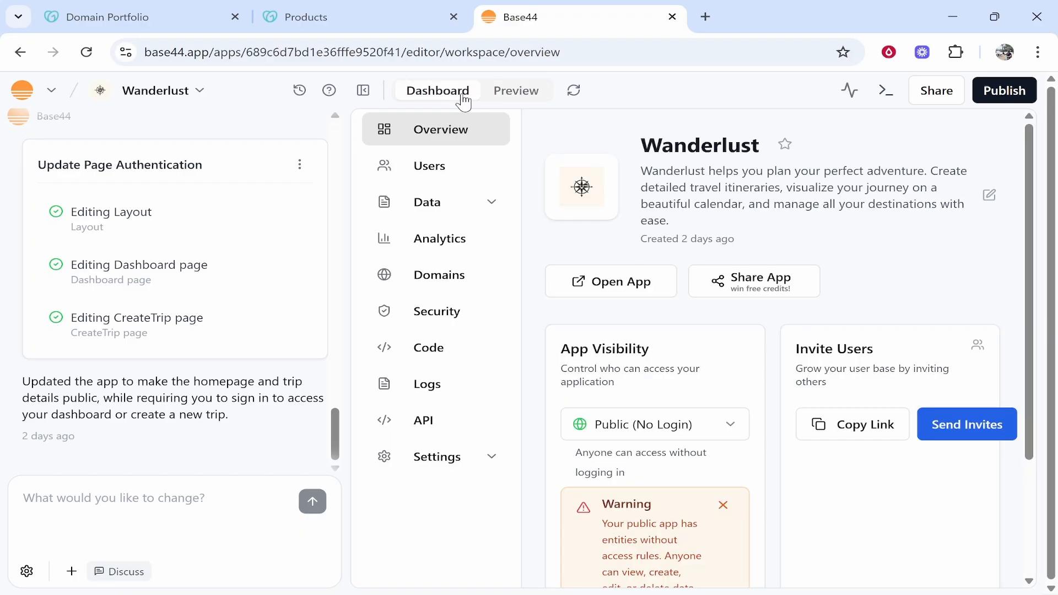
left_click(439, 276)
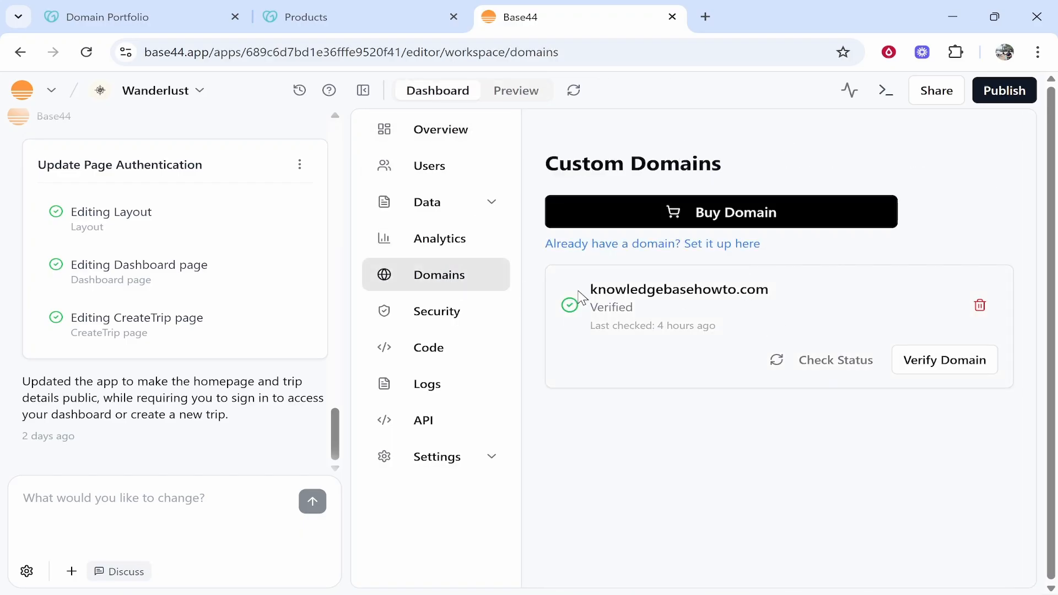
Delete the existing custom domain knowledgebasehowto.com from the Wanderlust app
left_click_drag(547, 173, 761, 173)
left_click(763, 172)
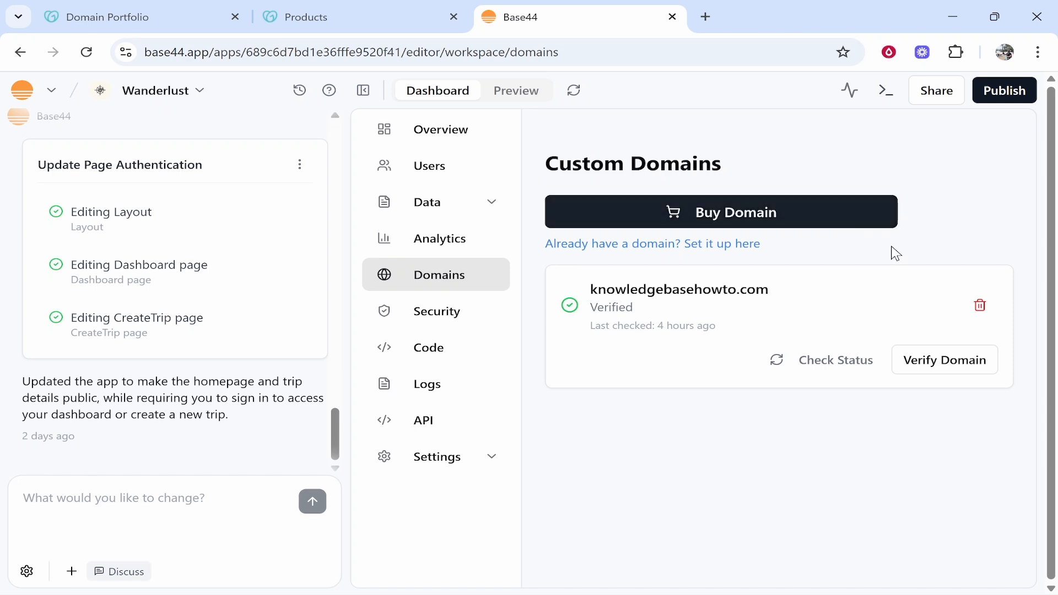
left_click(981, 306)
left_click(736, 377)
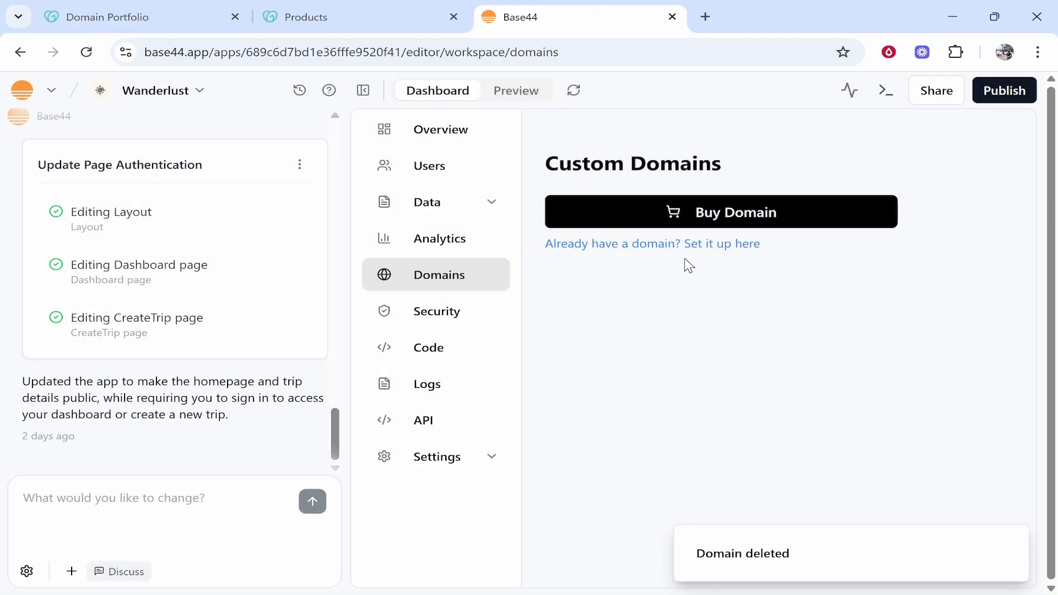
Show the setup for an already owned domain and open the form for adding a new domain
left_click(695, 247)
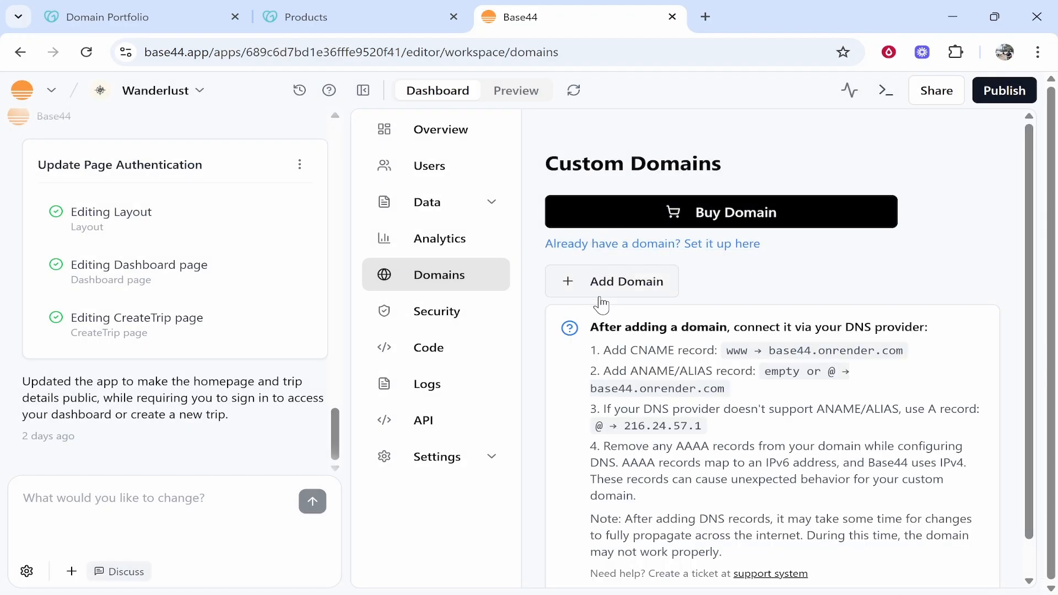
scroll(602, 348, "down", 1)
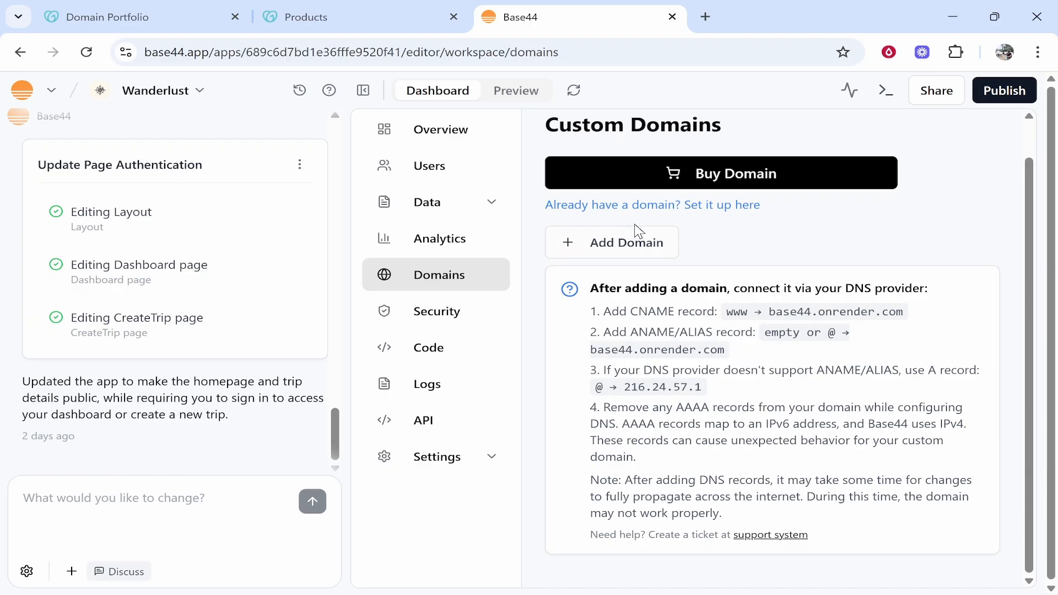
left_click(597, 246)
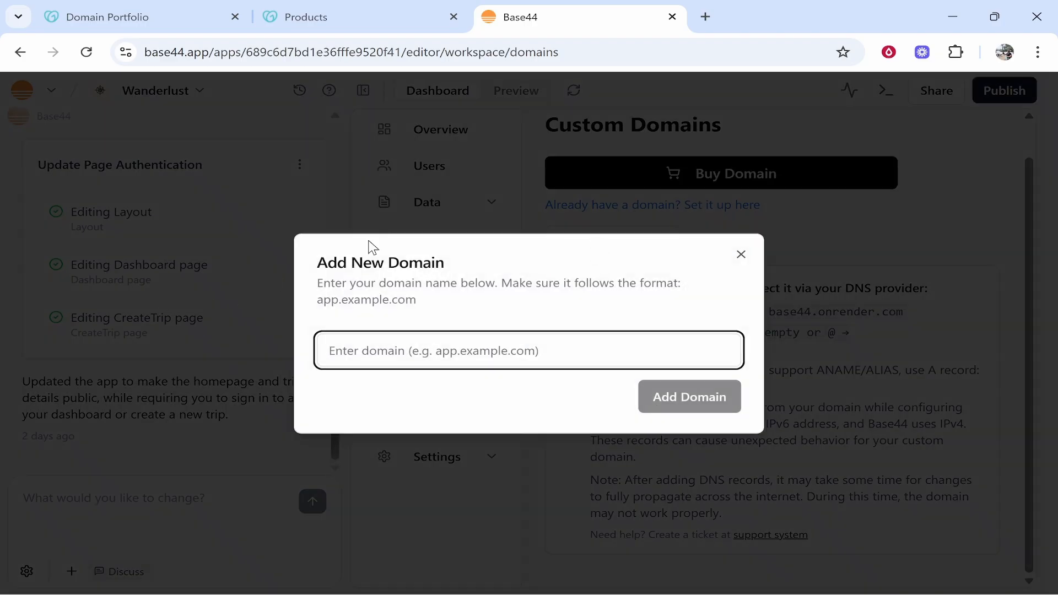
left_click_drag(320, 259, 501, 277)
left_click(473, 267)
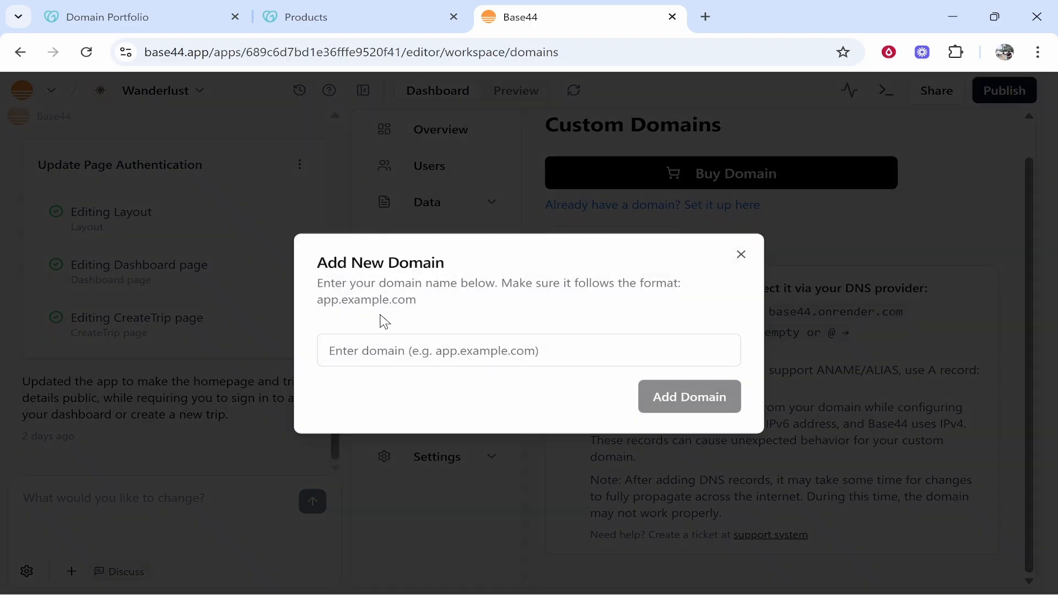
Switch to GoDaddy and open the settings of searchablehowto.com from the domain portfolio
left_click(167, 13)
left_click_drag(267, 175, 494, 189)
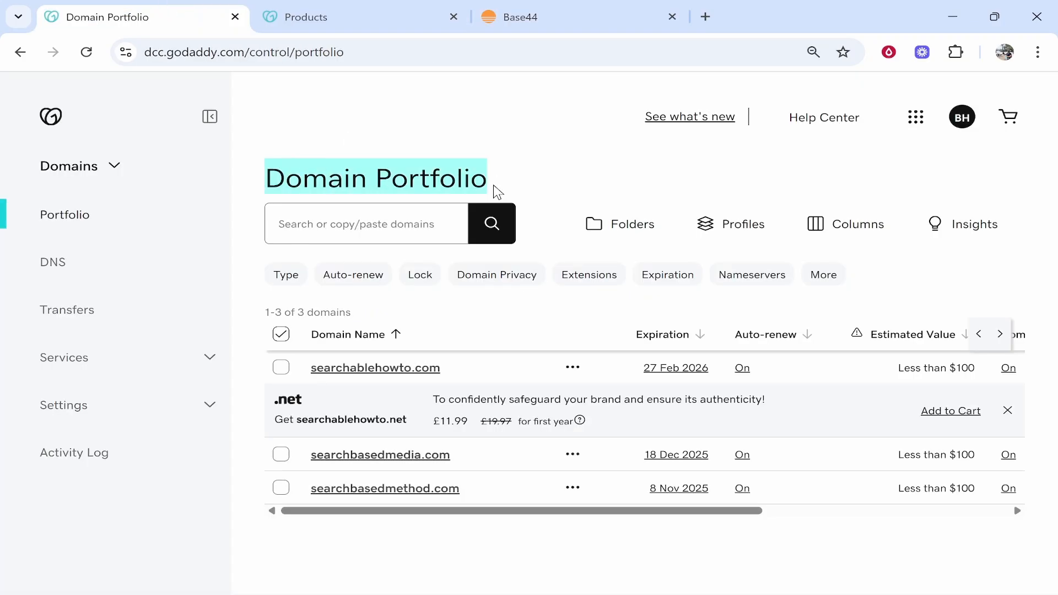
left_click(451, 123)
left_click(380, 12)
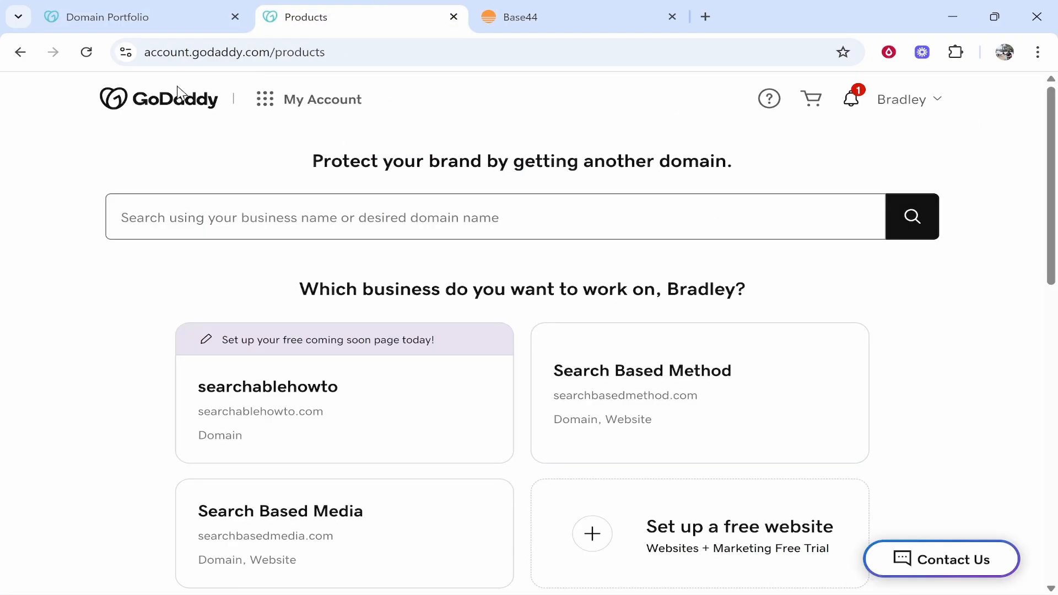
left_click(280, 108)
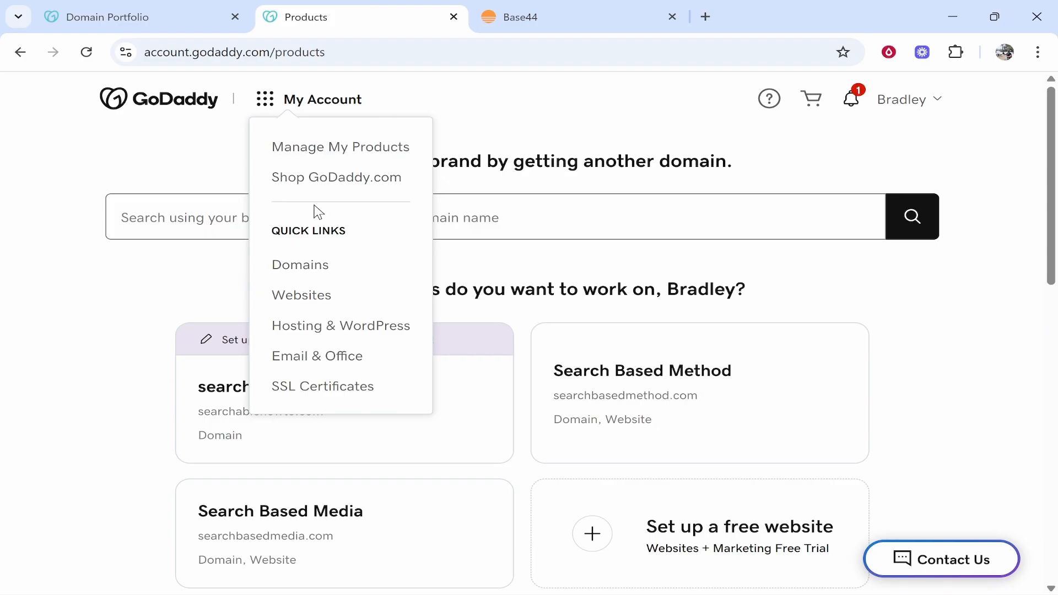
left_click(123, 4)
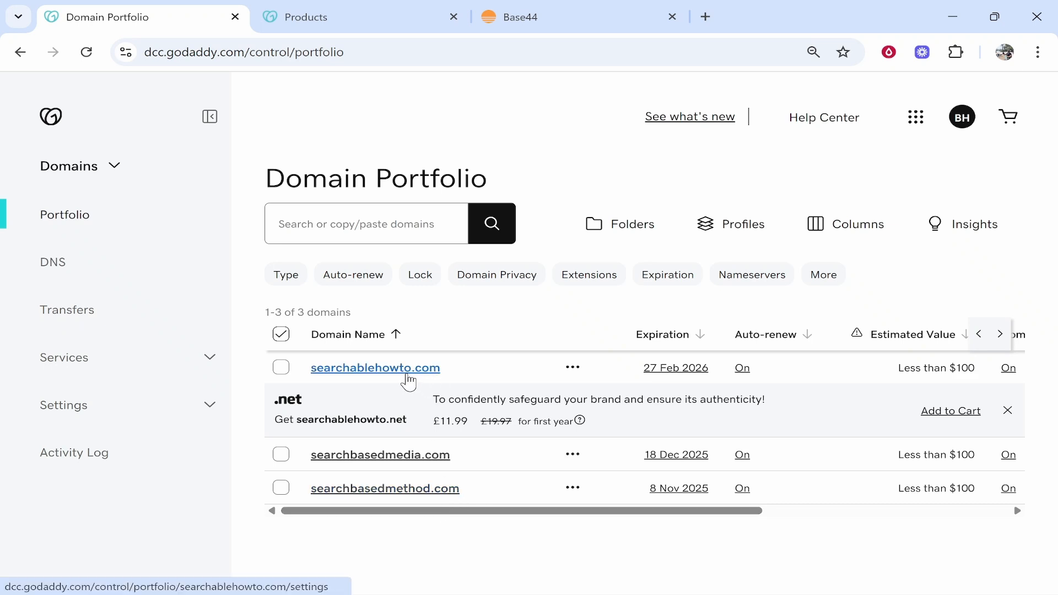
left_click(360, 373)
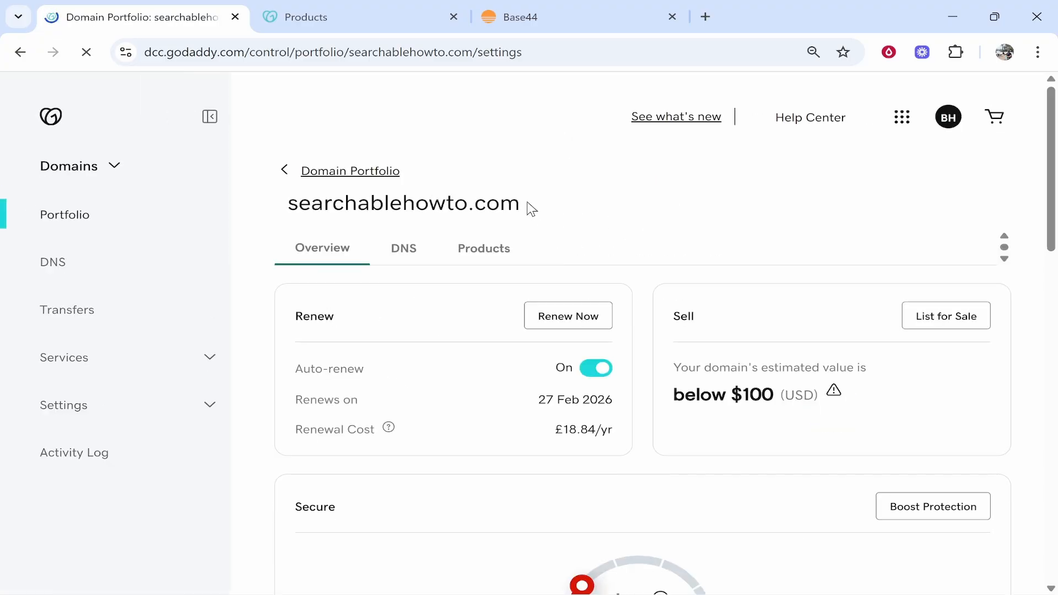
Copy the domain name searchablehowto.com from GoDaddy and add it as a new custom domain in Base44
left_click_drag(529, 208, 274, 215)
right_click(331, 219)
left_click(353, 230)
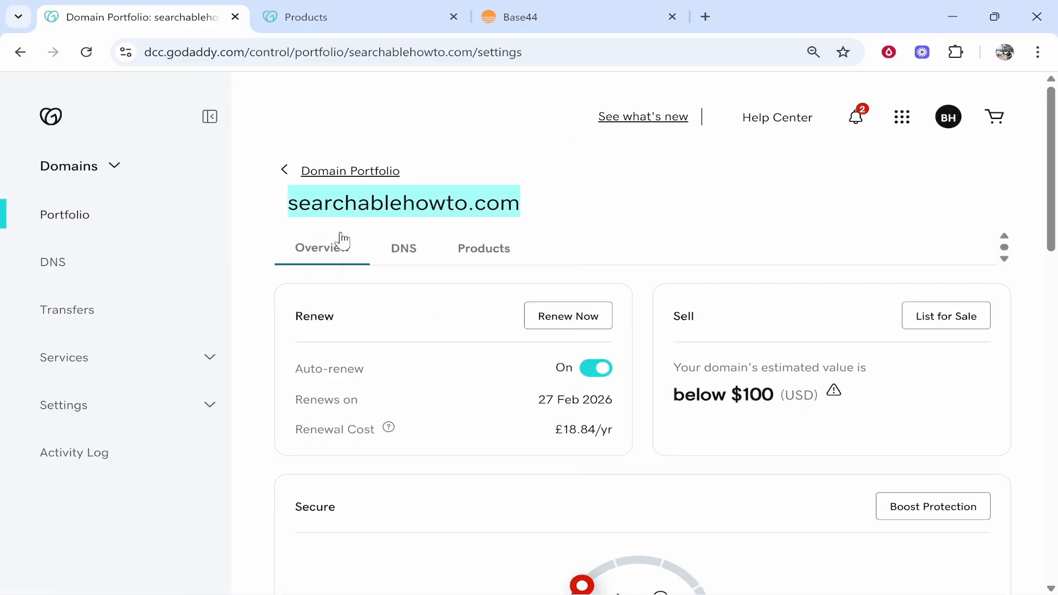
left_click(594, 11)
left_click(486, 346)
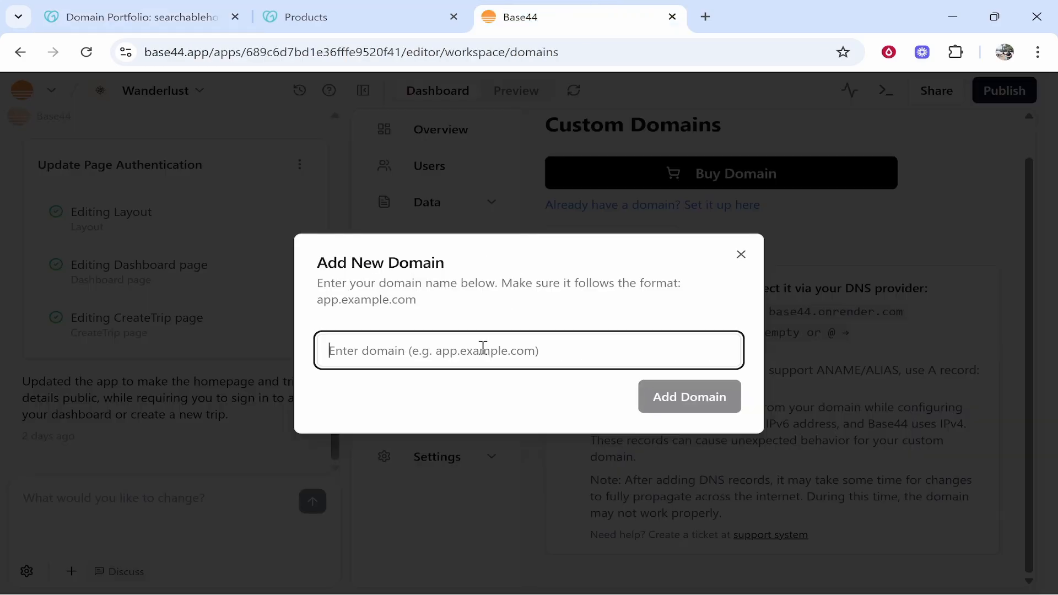
right_click(487, 347)
left_click(538, 371)
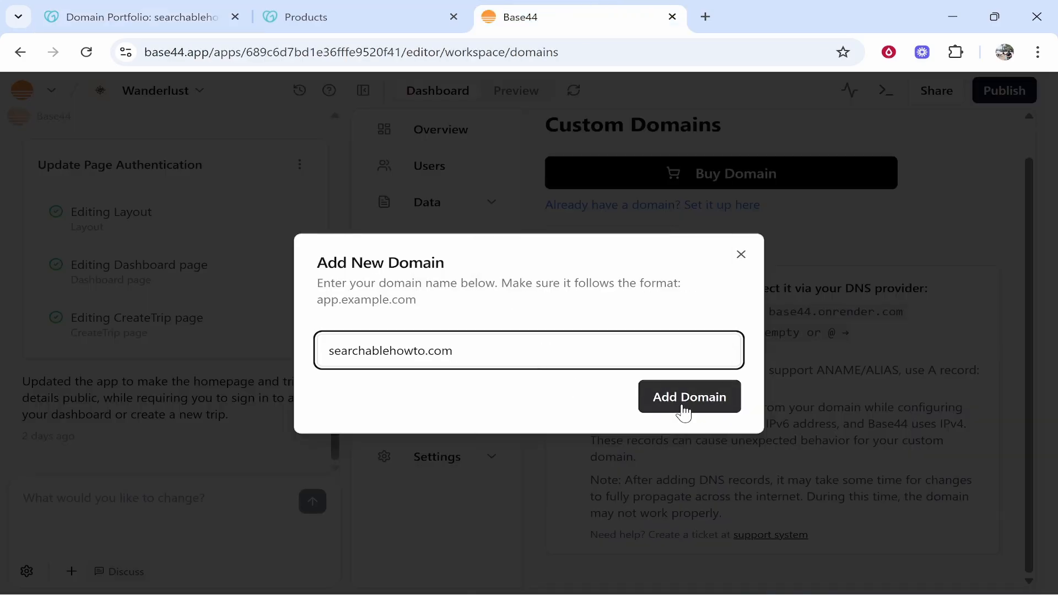
left_click(683, 404)
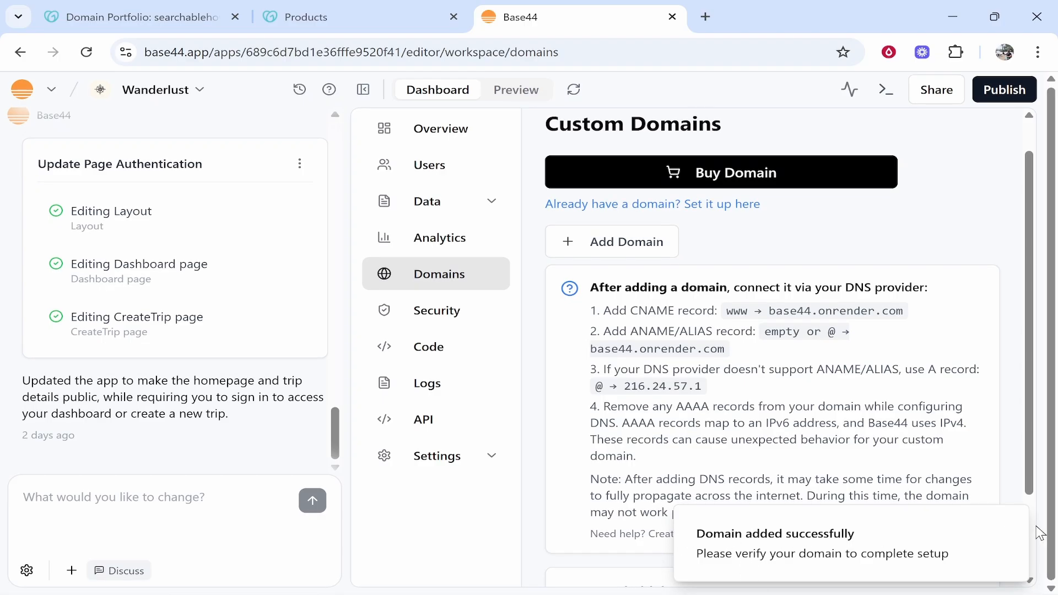
Review the DNS instructions in Base44, then switch to GoDaddy and open DNS management for searchablehowto.com
scroll(987, 518, "down", 2)
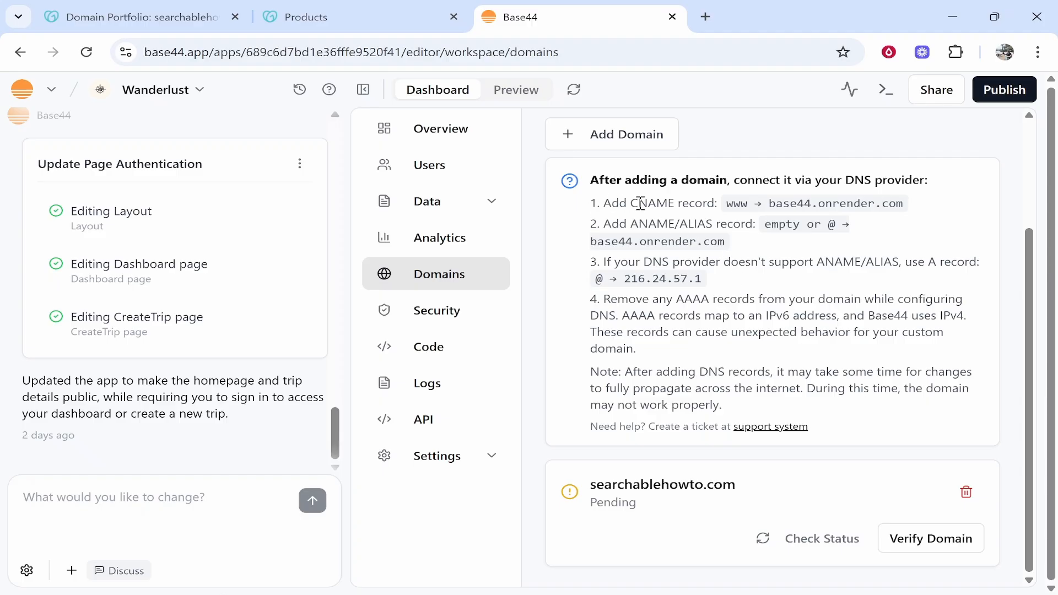
left_click_drag(681, 224, 703, 225)
left_click(686, 230)
left_click(184, 7)
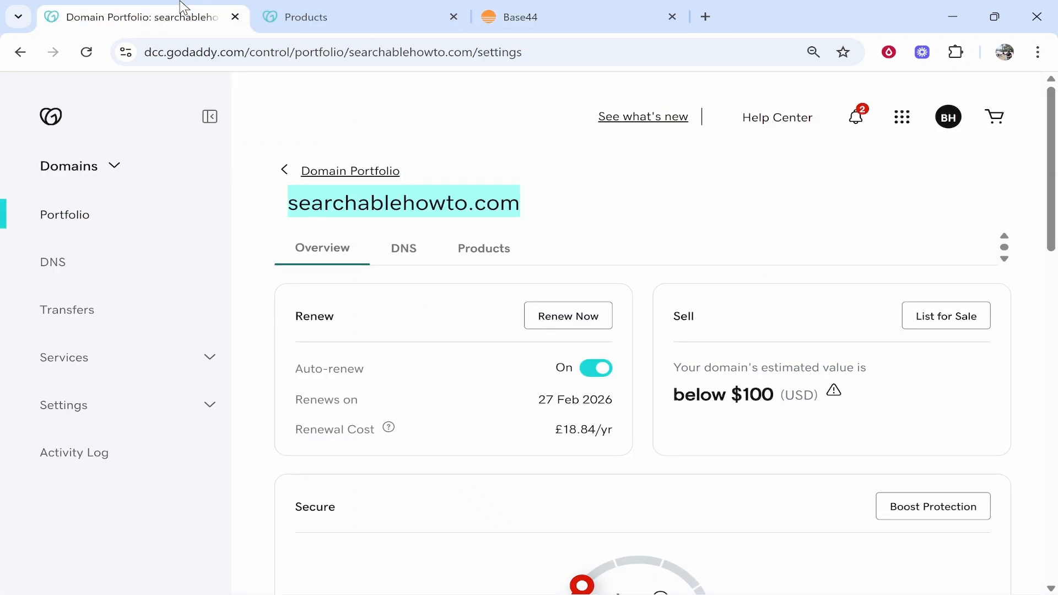
left_click(436, 181)
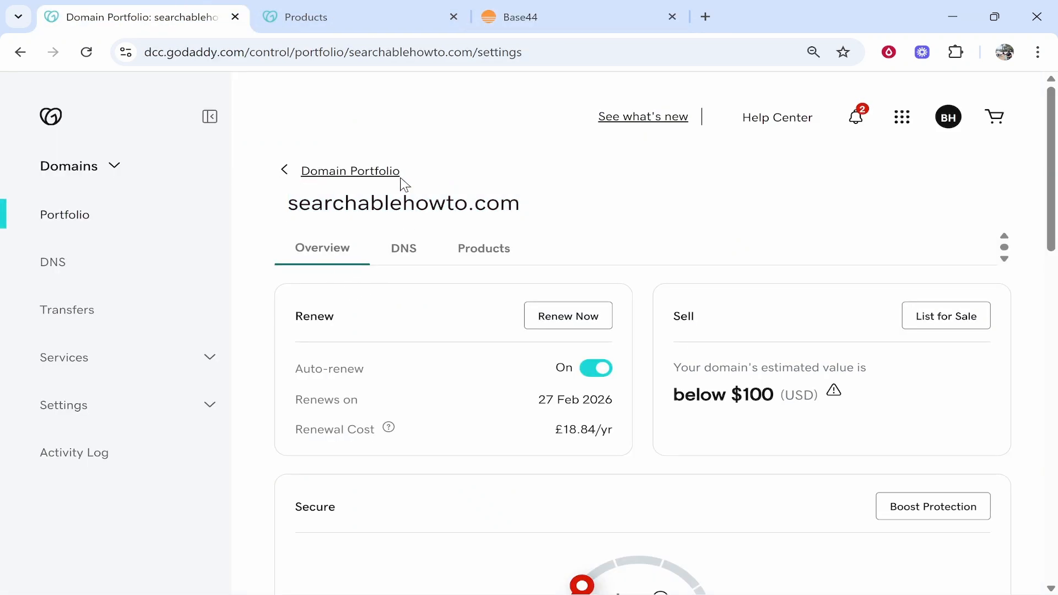
left_click(48, 265)
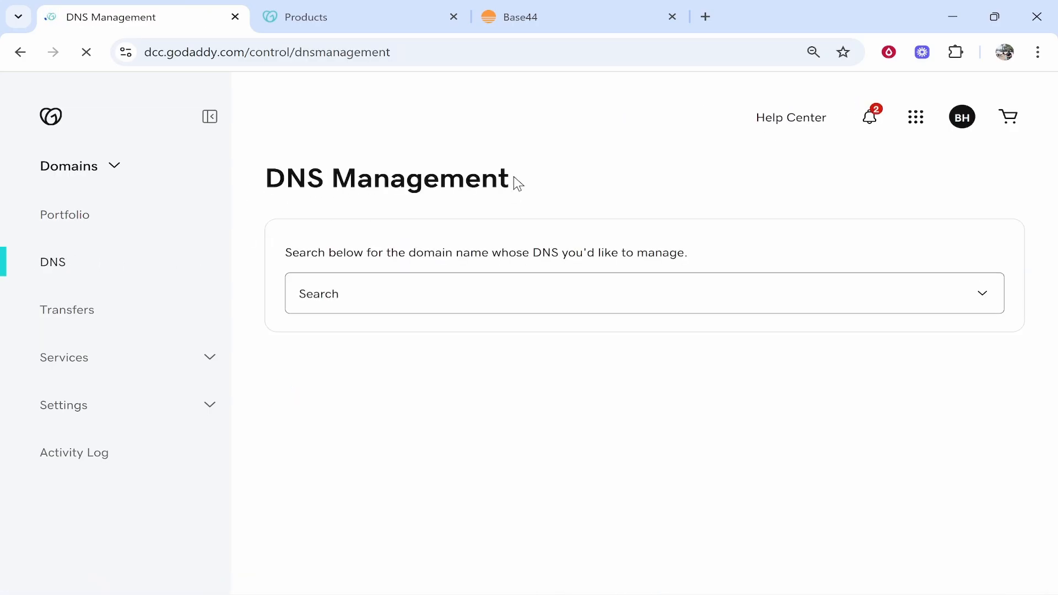
left_click(473, 302)
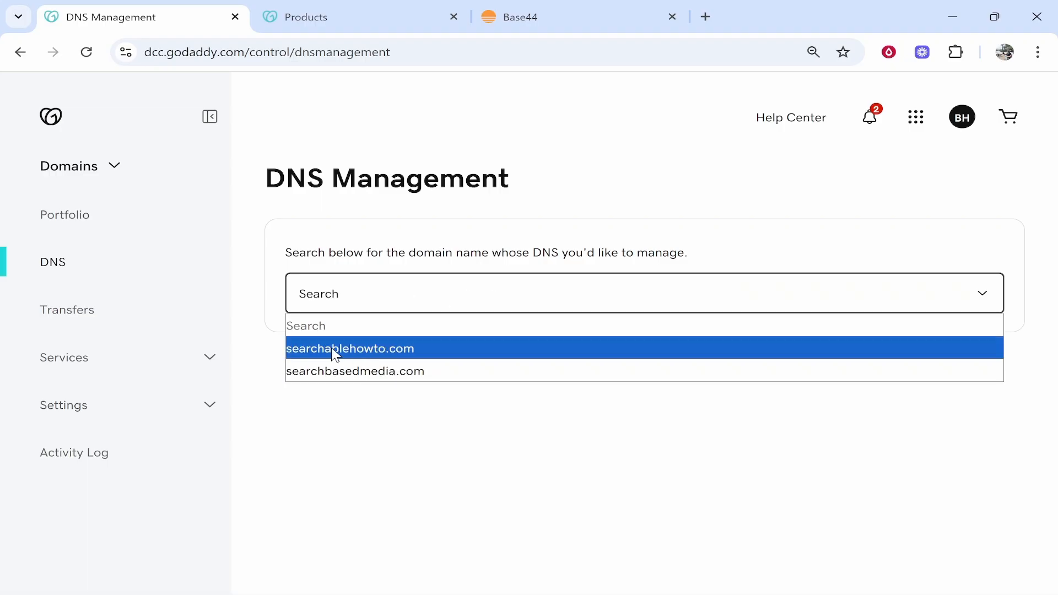
left_click(303, 354)
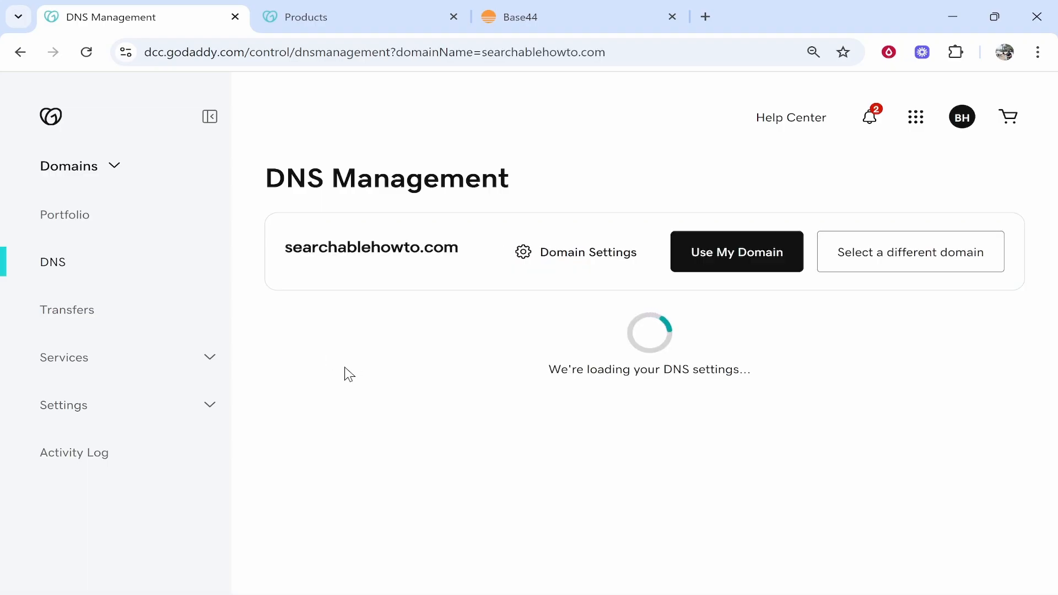
scroll(718, 397, "down", 4)
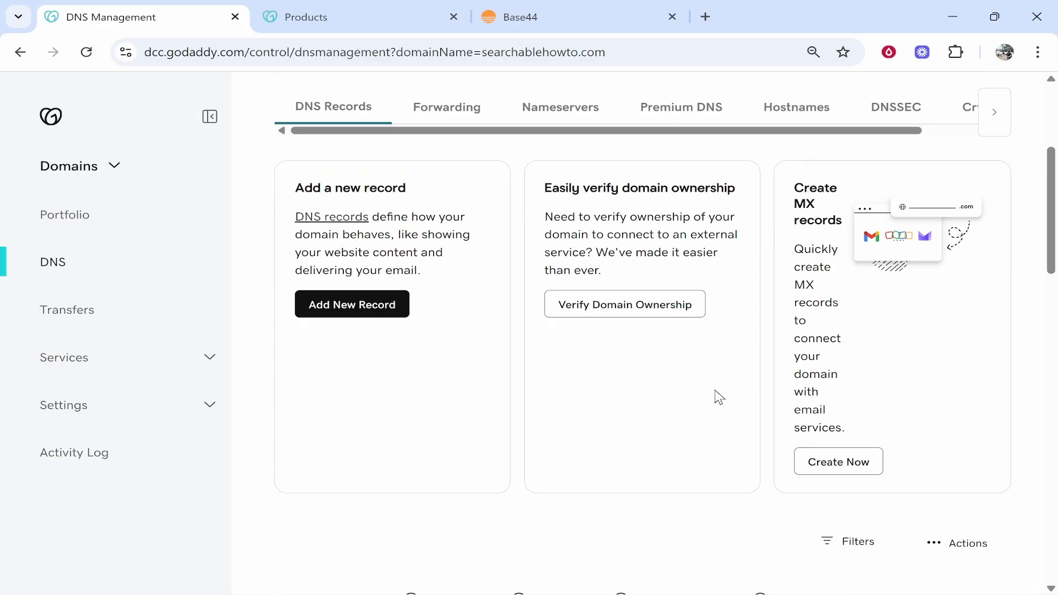
scroll(431, 318, "up", 2)
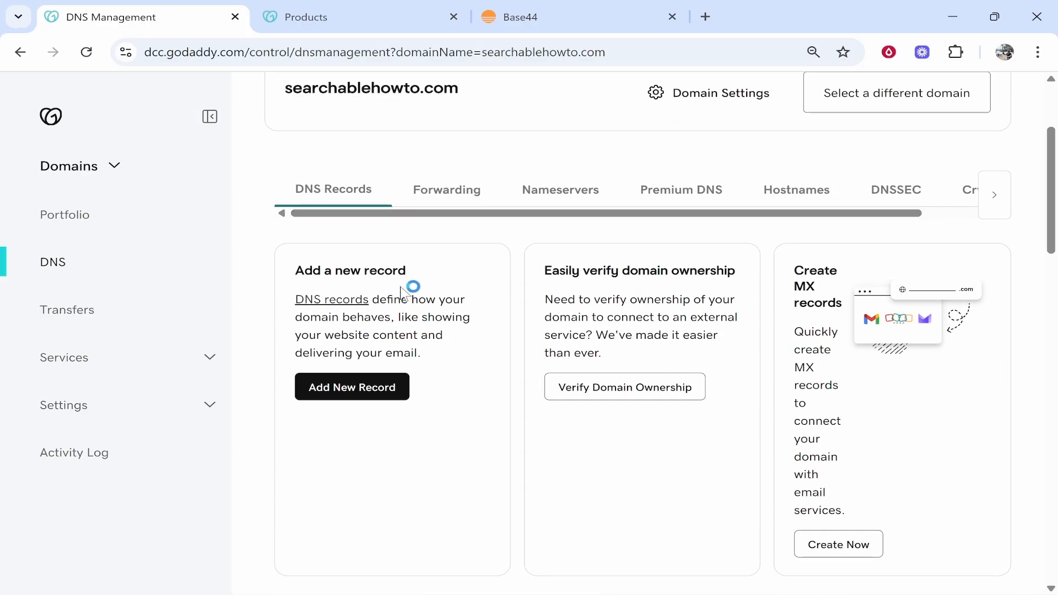
left_click(359, 393)
scroll(362, 260, "down", 6)
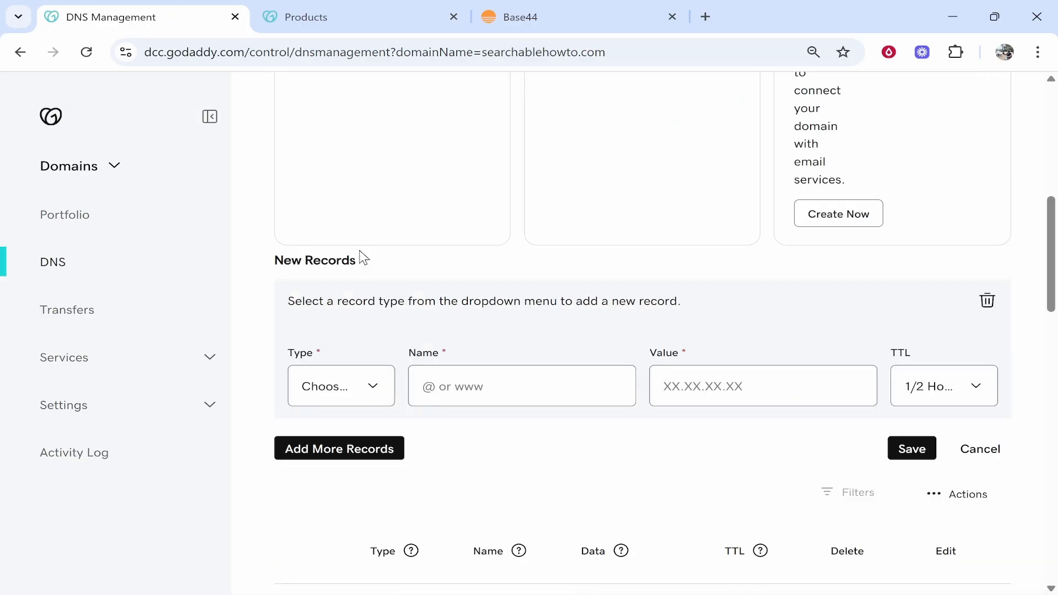
scroll(328, 182, "up", 1)
left_click_drag(276, 172, 363, 189)
left_click(365, 201)
scroll(373, 238, "down", 2)
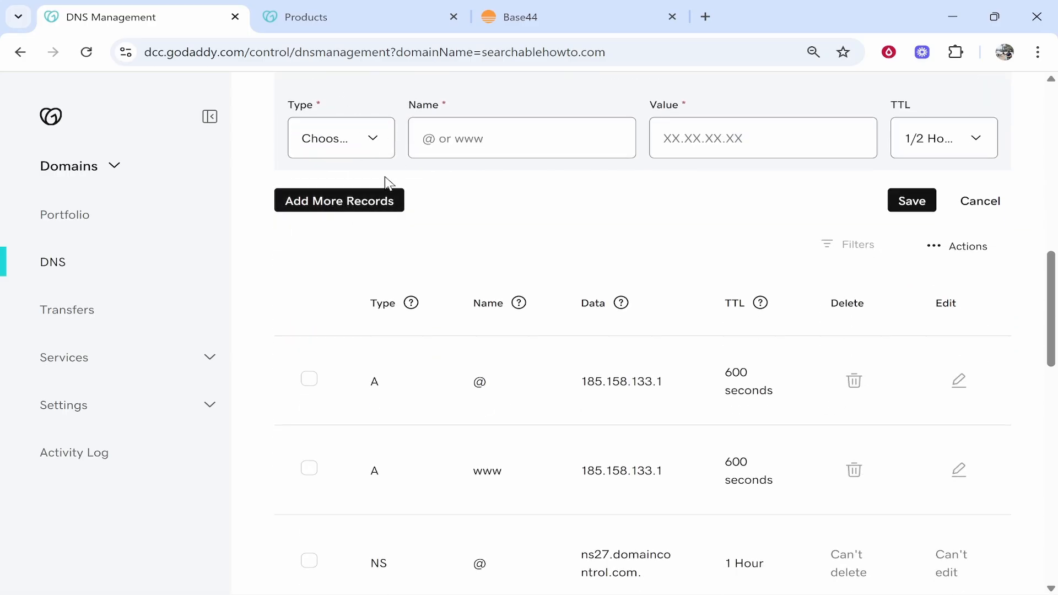
scroll(562, 201, "down", 1)
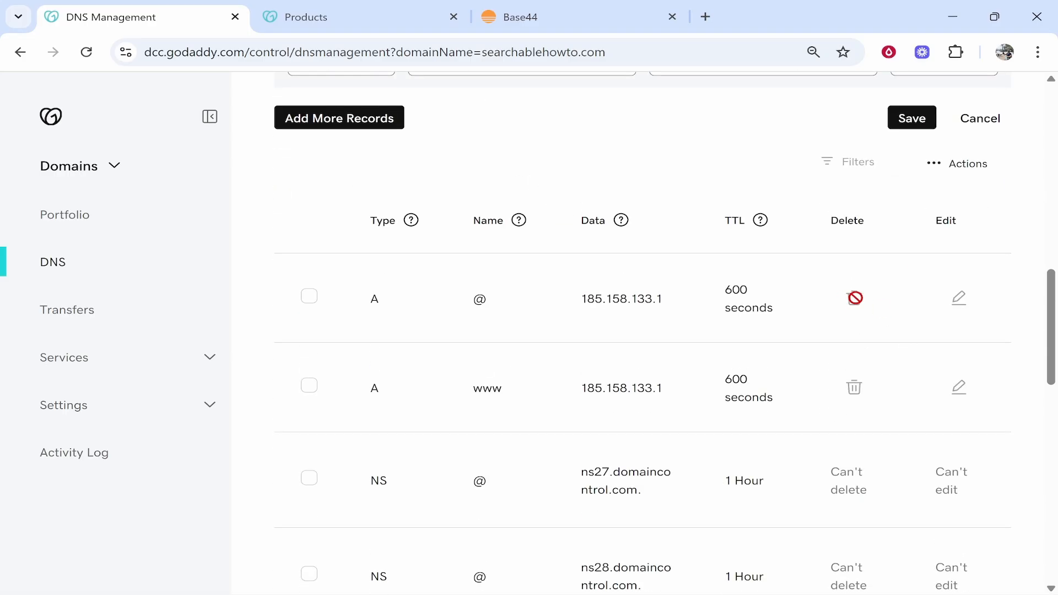
scroll(820, 447, "down", 1)
scroll(849, 435, "up", 2)
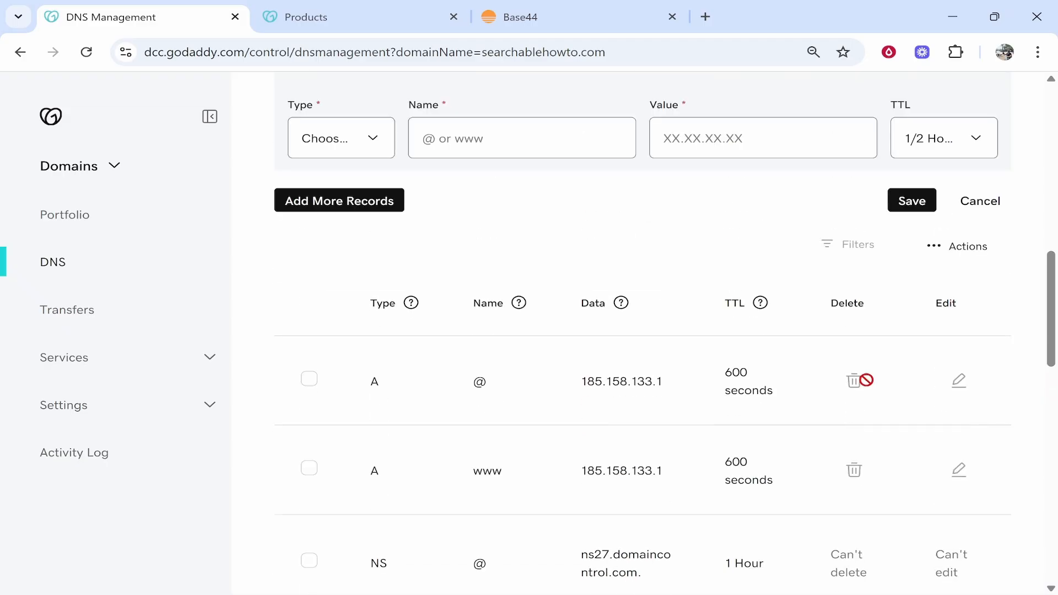
left_click(980, 201)
left_click(343, 378)
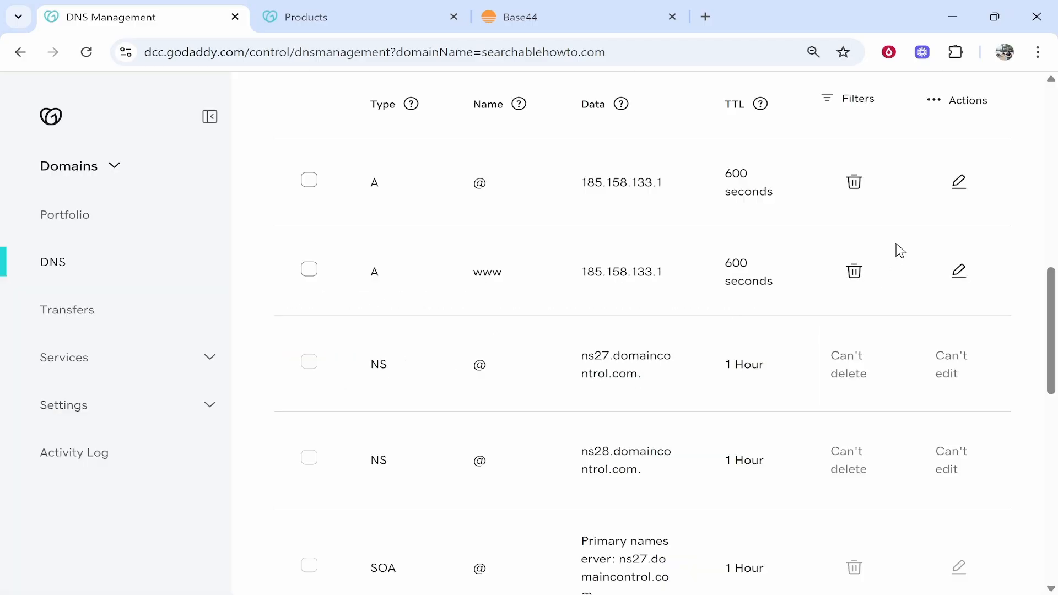
Delete the two existing A records named @ and www that point to 185.158.133.1
scroll(871, 220, "up", 2)
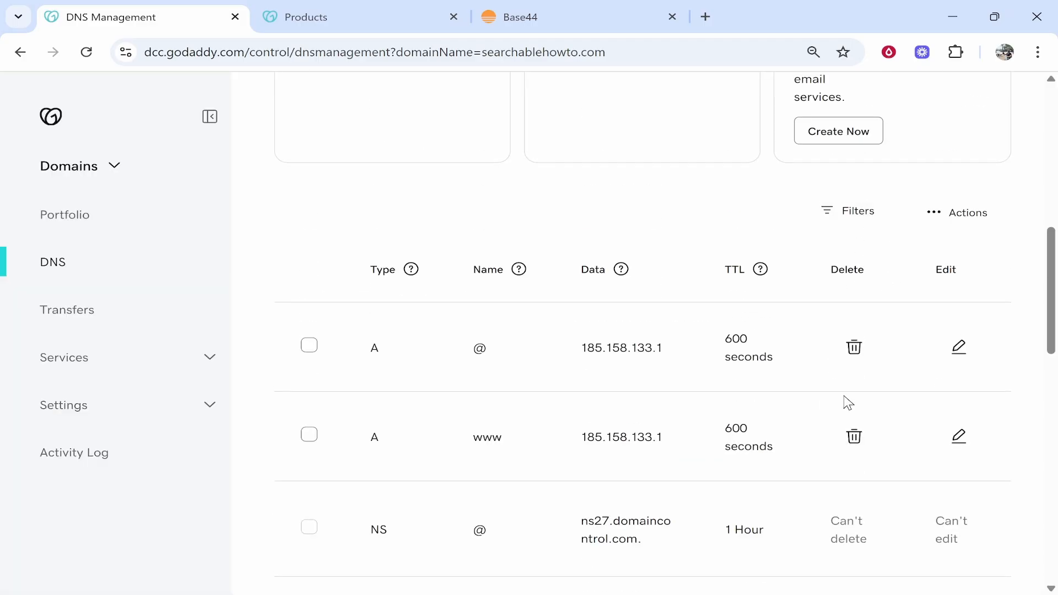
left_click(854, 348)
left_click(157, 389)
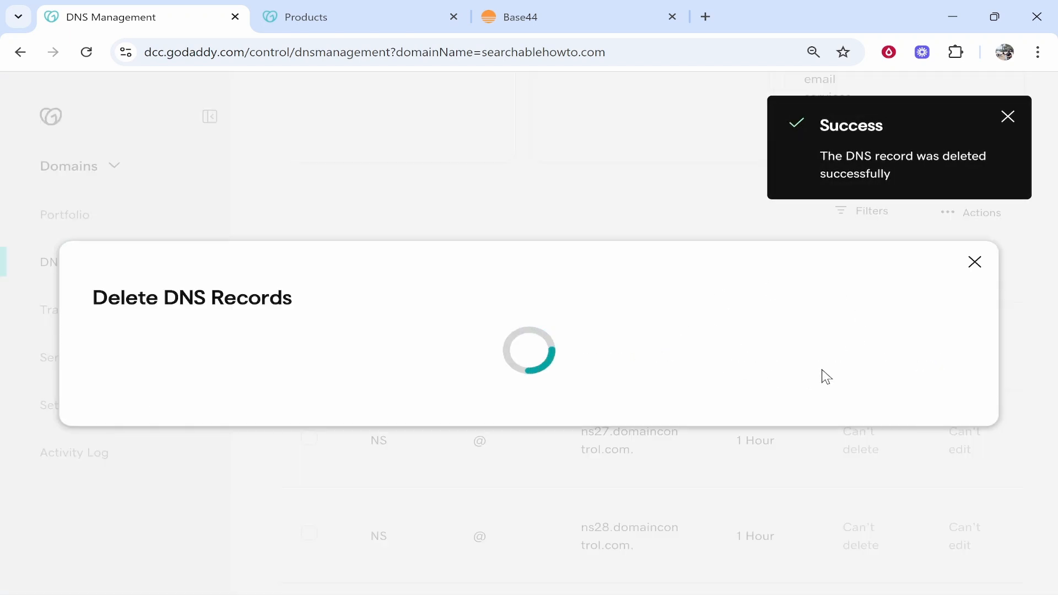
scroll(811, 402, "up", 2)
scroll(808, 413, "up", 4)
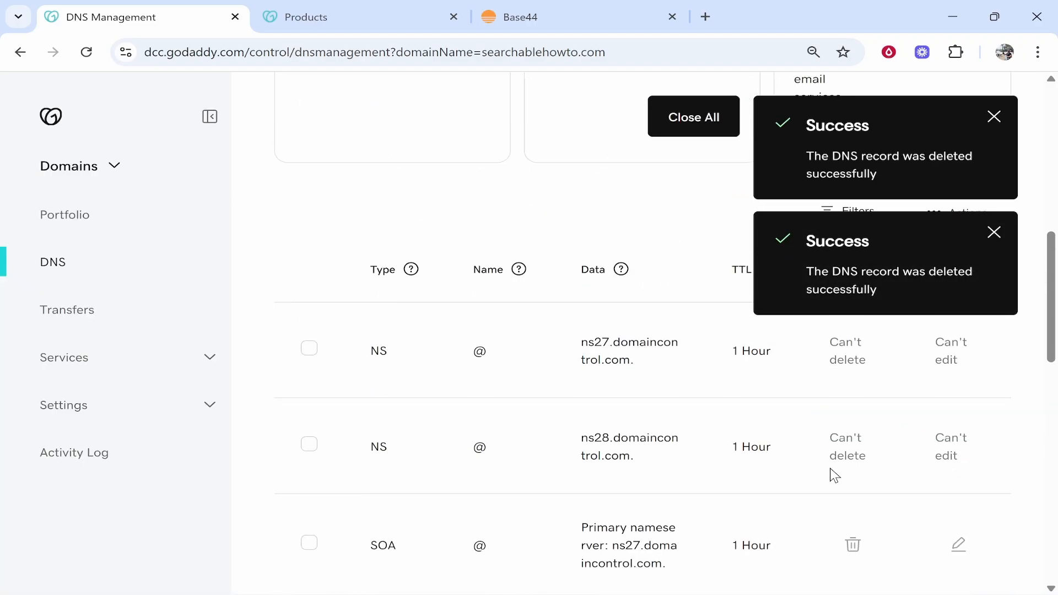
Look over the remaining DNS records of searchablehowto.com and start a new record
scroll(820, 354, "down", 4)
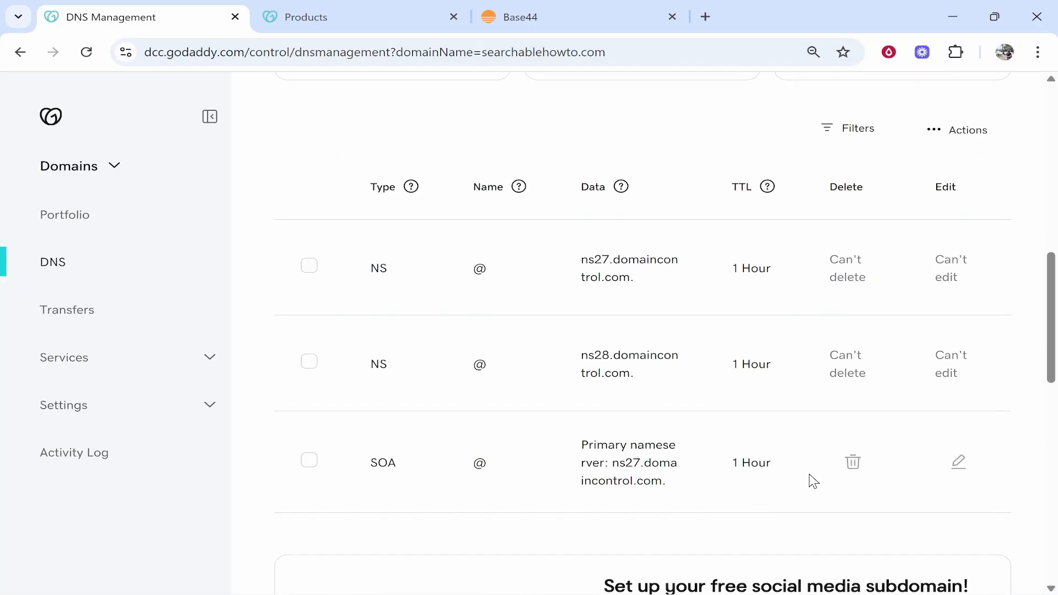
scroll(295, 336, "up", 4)
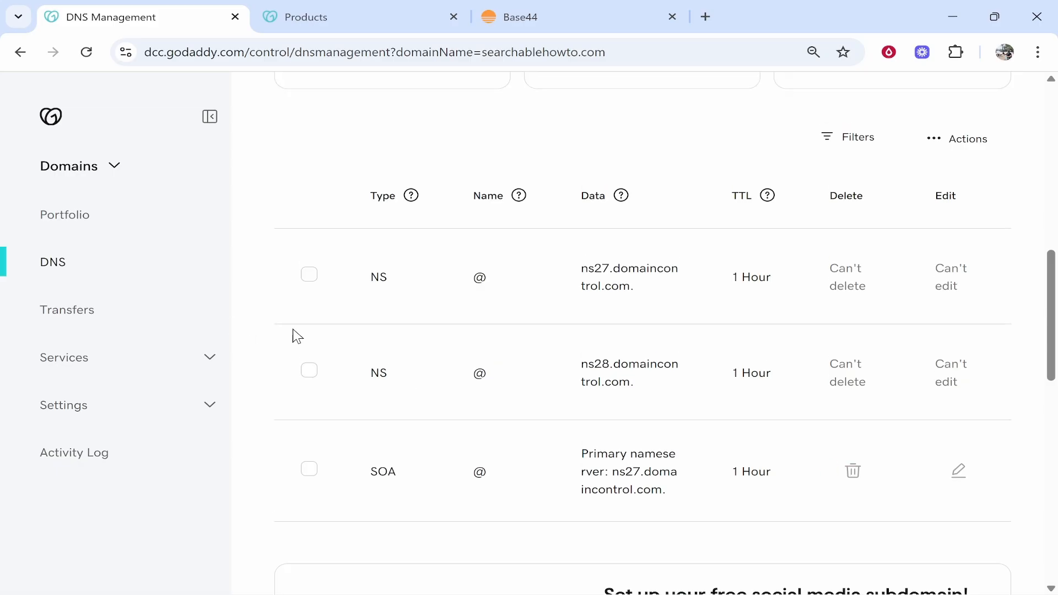
left_click(361, 305)
scroll(361, 305, "down", 6)
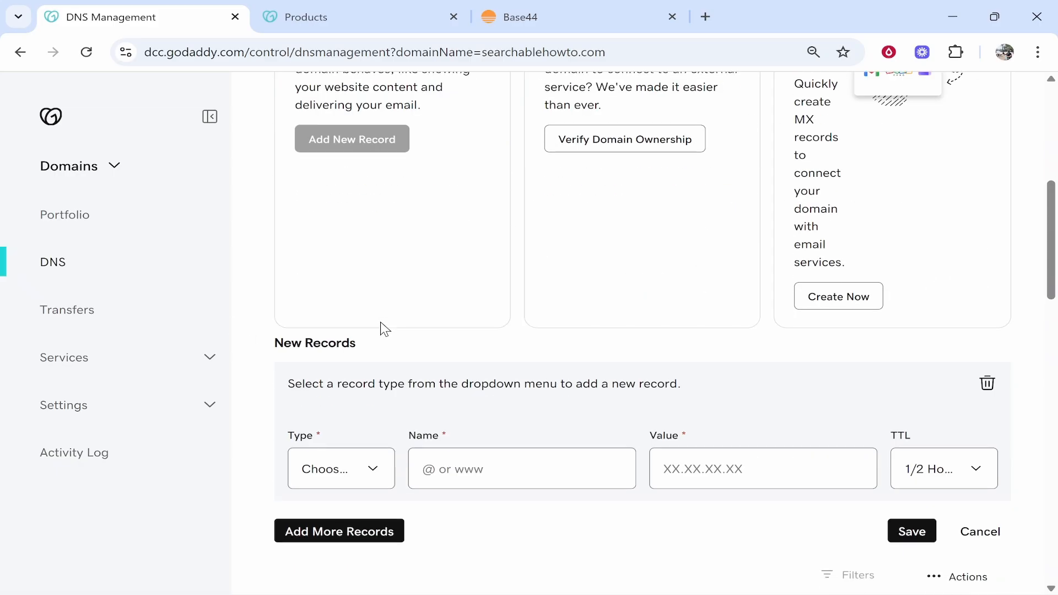
Switch to Base44 and copy the CNAME record target base44.onrender.com from the DNS instructions
left_click(599, 11)
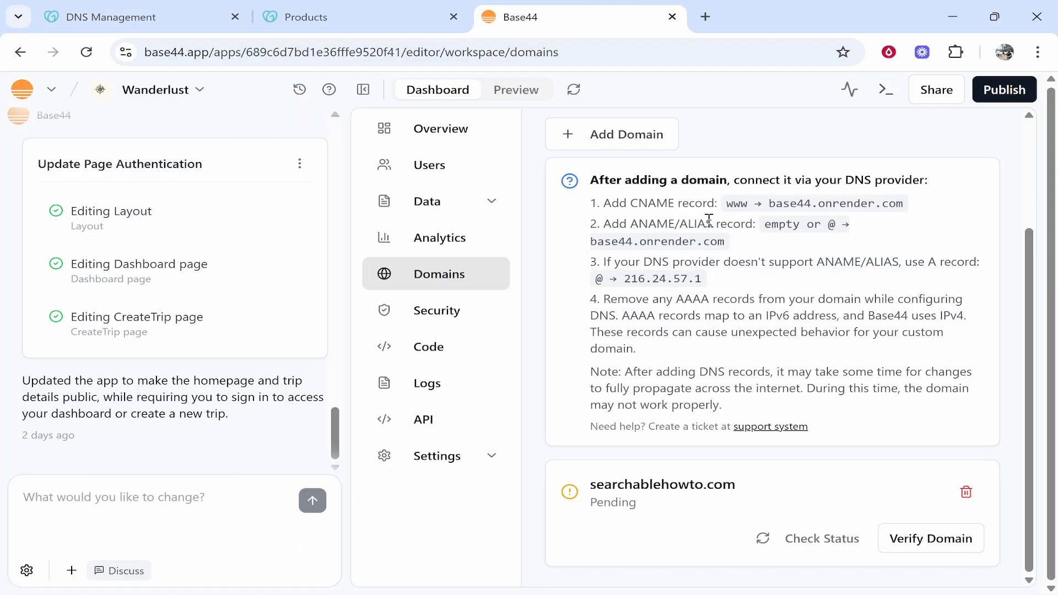
left_click_drag(748, 205, 728, 205)
left_click(750, 208)
left_click_drag(772, 203, 906, 204)
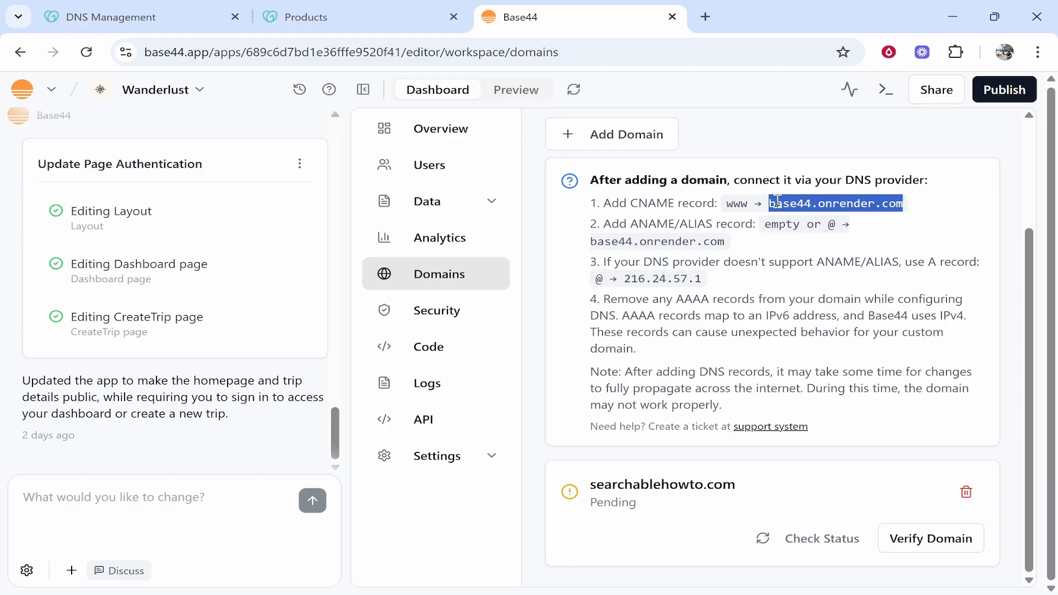
right_click(863, 205)
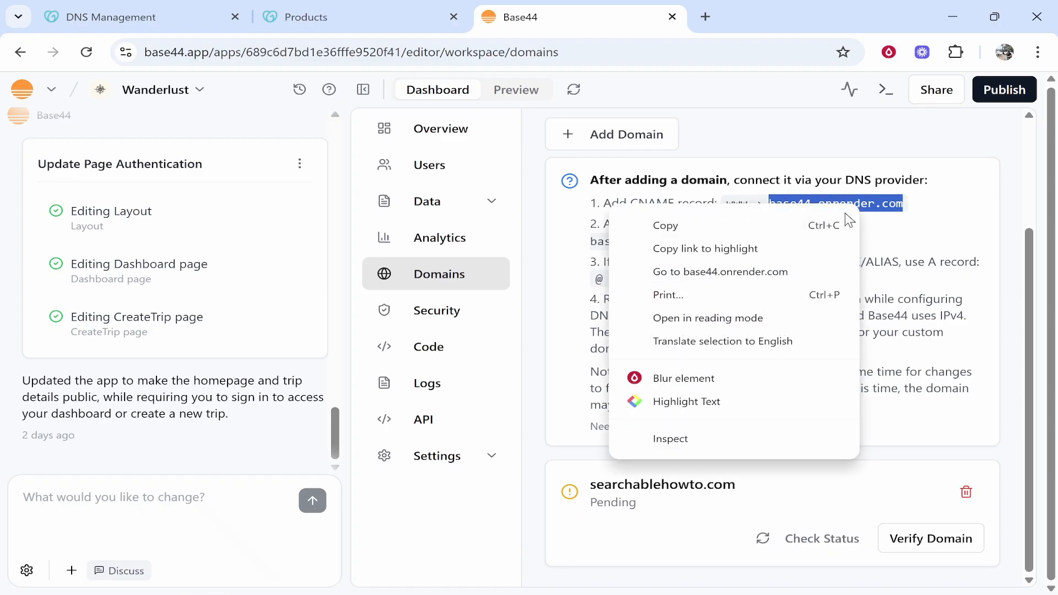
left_click(798, 225)
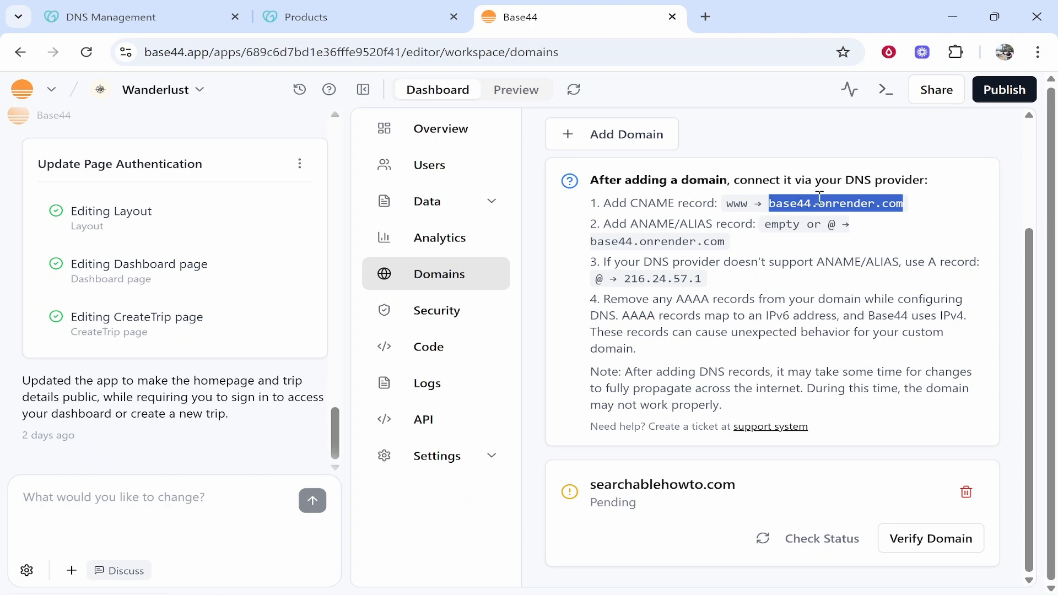
right_click(806, 205)
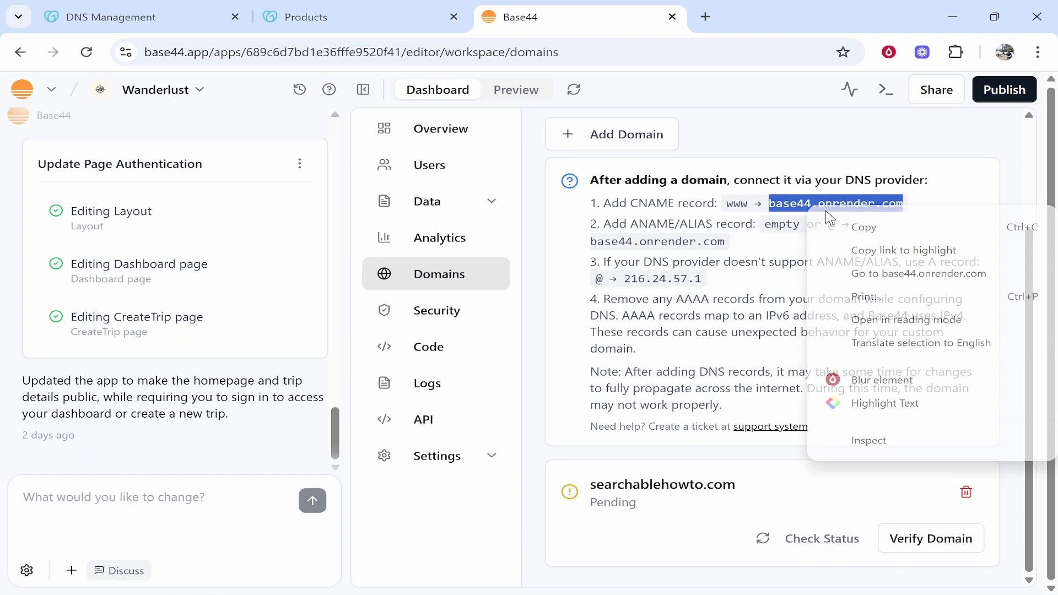
left_click(831, 226)
Switch to GoDaddy and save the new record as a CNAME named www with the value base44.onrender.com
left_click(389, 15)
left_click(139, 8)
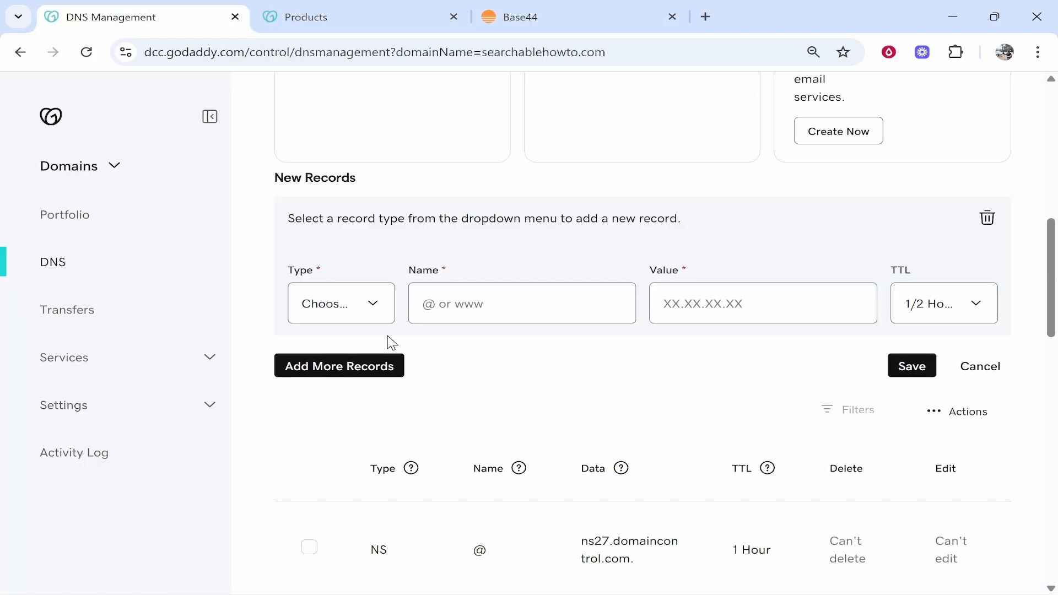
left_click(333, 322)
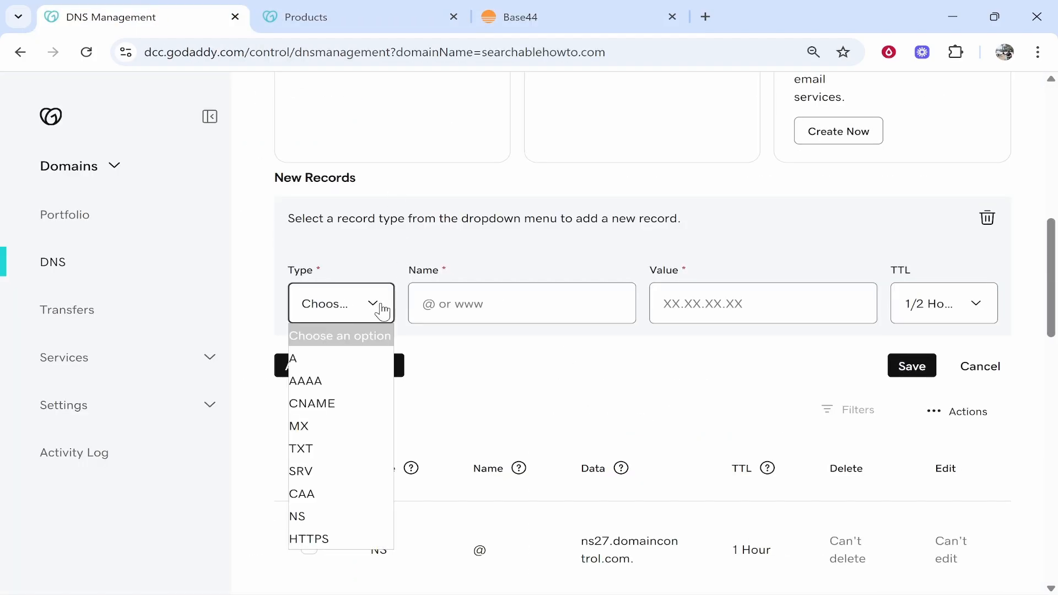
left_click(316, 403)
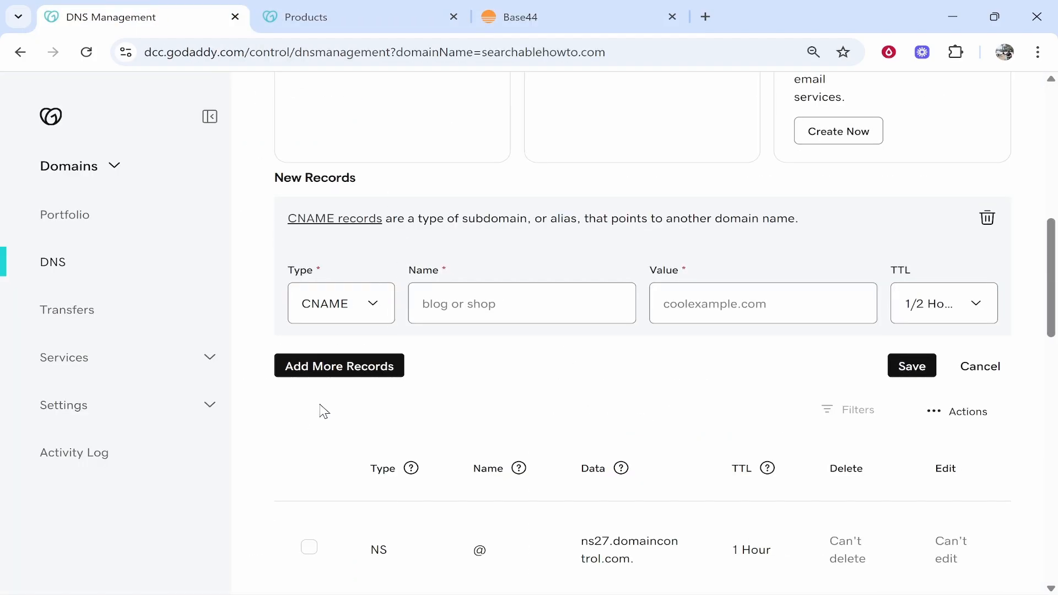
left_click(475, 317)
type("www")
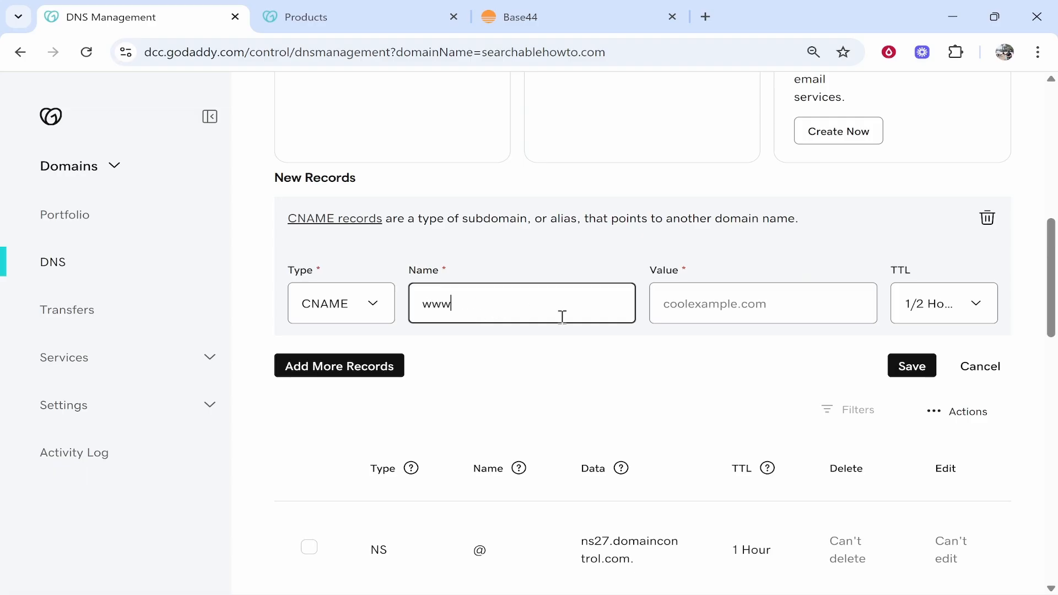
left_click(714, 313)
right_click(712, 312)
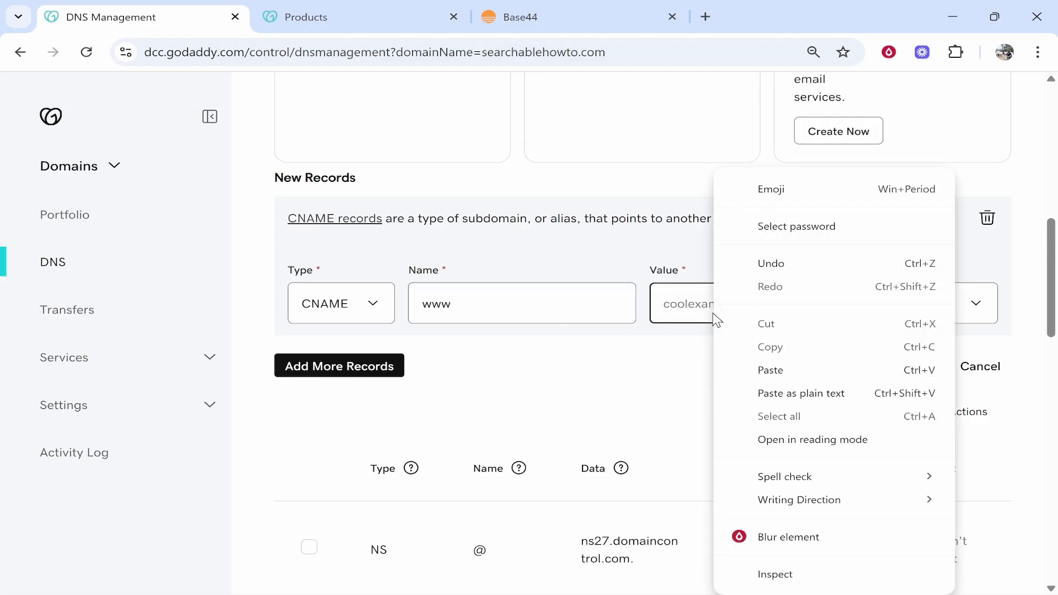
left_click(785, 371)
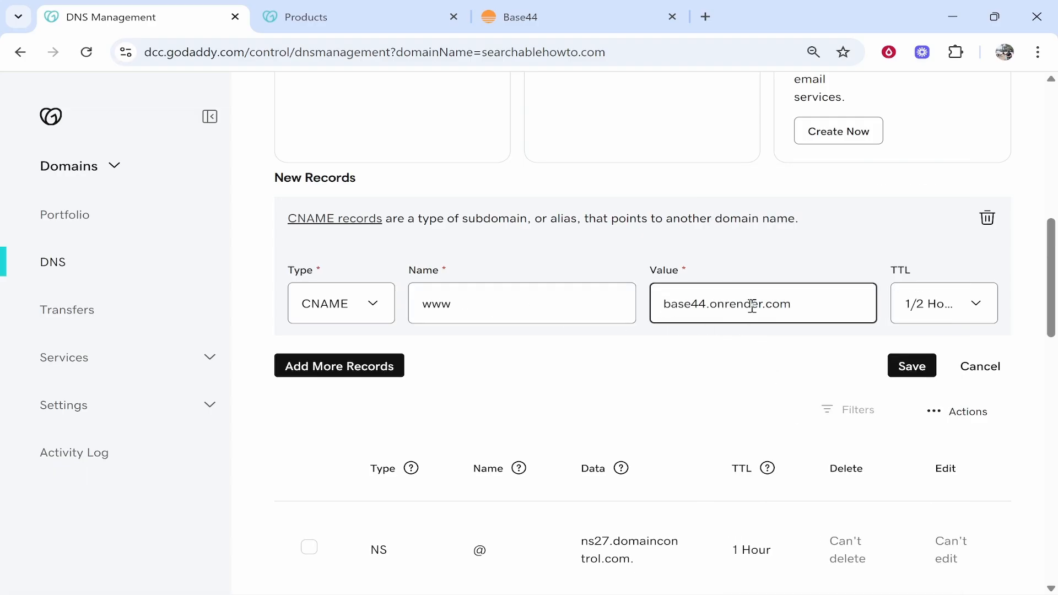
left_click(911, 367)
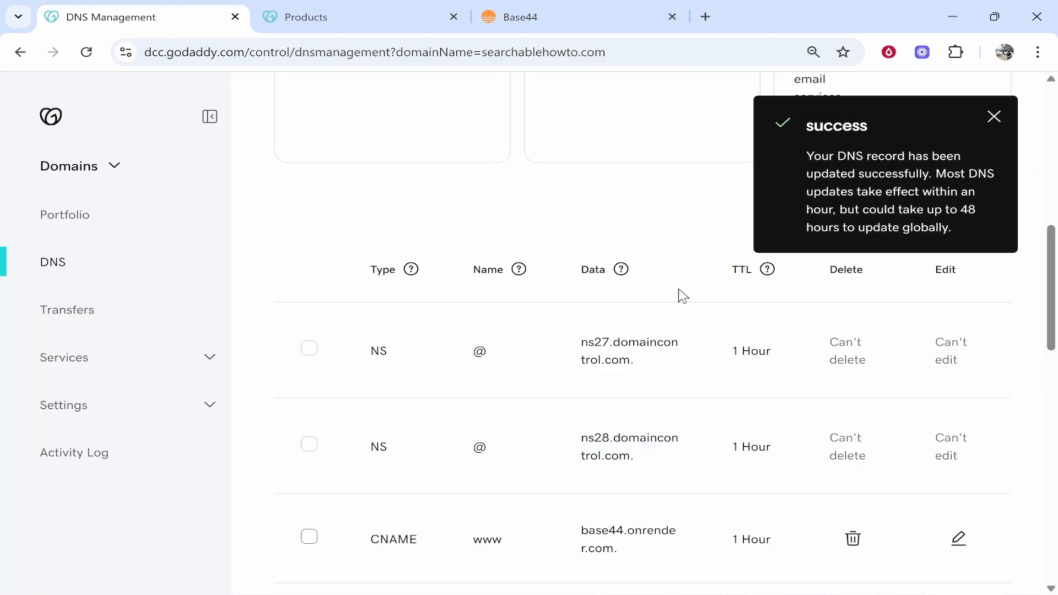
left_click(996, 116)
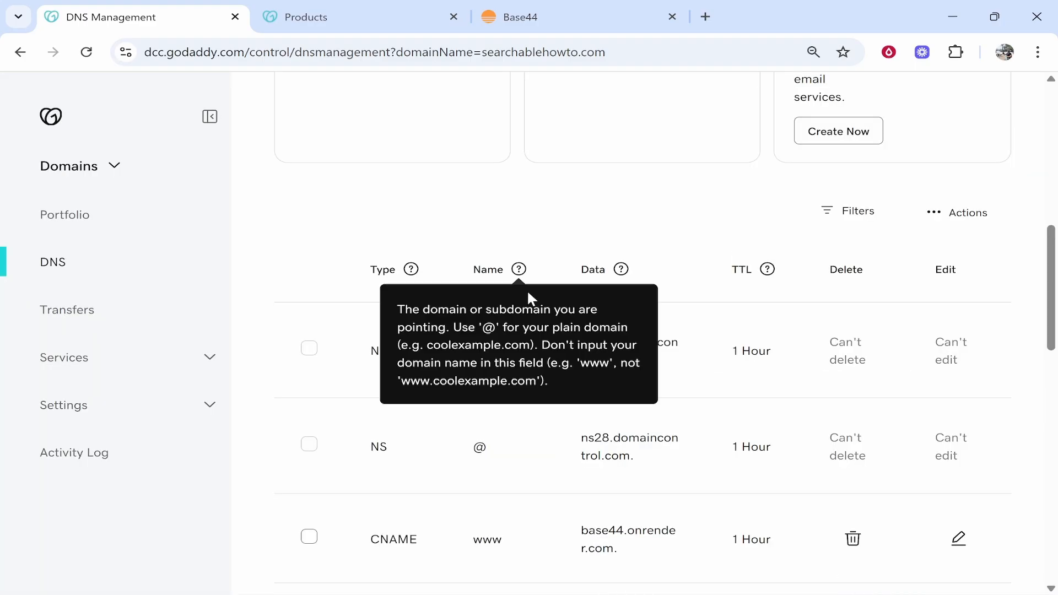
Switch to Base44 and copy the ANAME/ALIAS record target base44.onrender.com
left_click(563, 12)
left_click(605, 229)
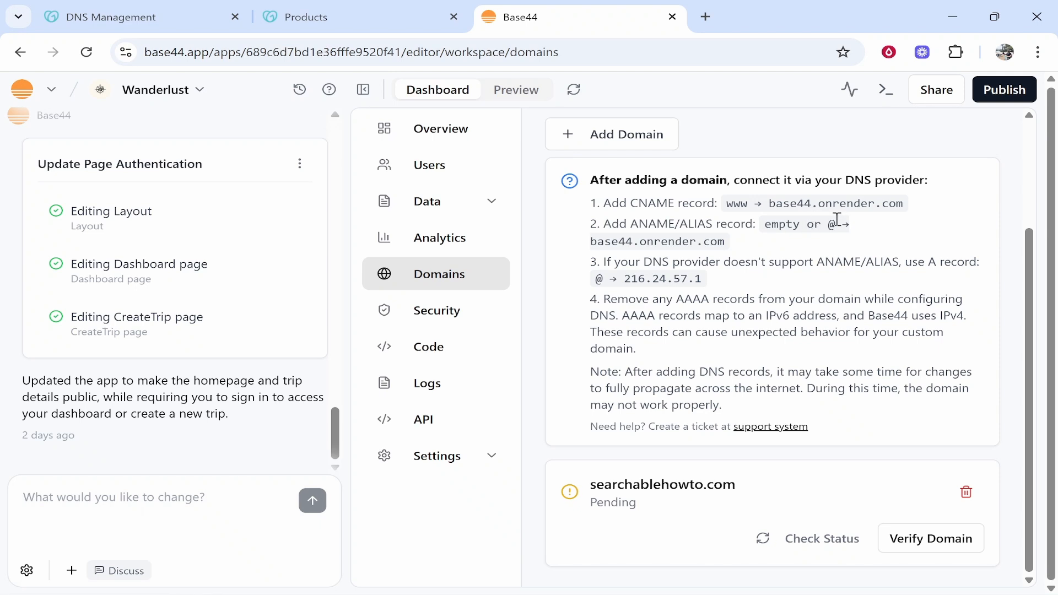
left_click_drag(594, 241, 733, 253)
right_click(710, 248)
left_click(738, 263)
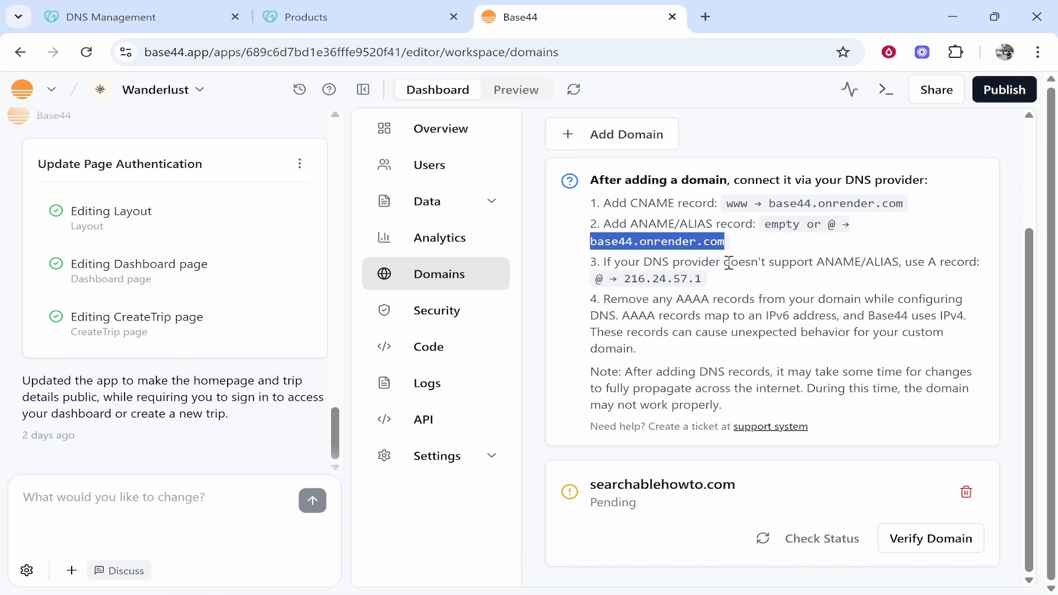
left_click(649, 232)
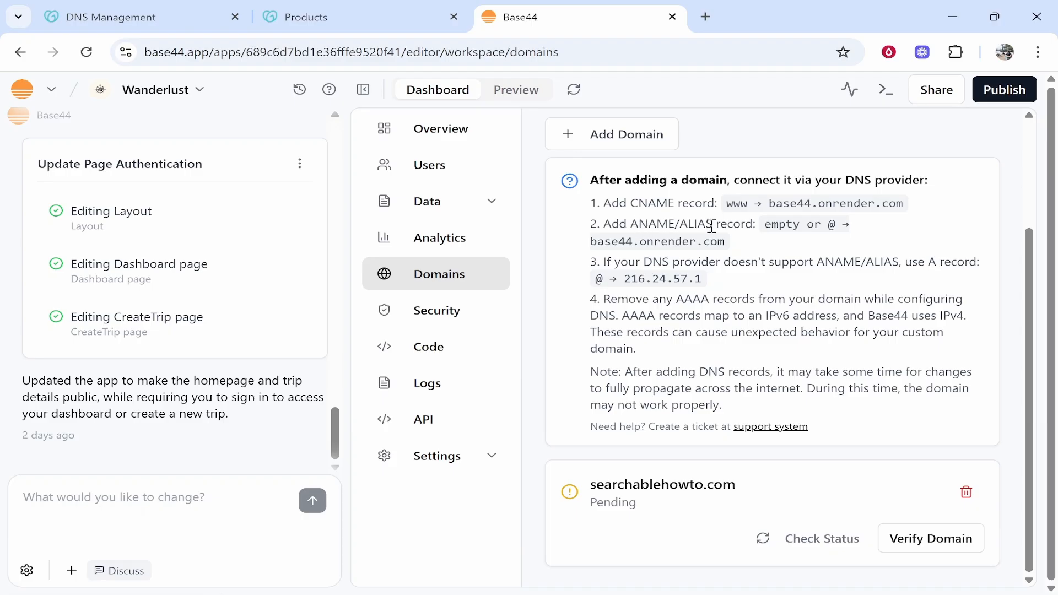
Switch to GoDaddy, start another new DNS record and compare its available types with the Base44 instructions
left_click(366, 9)
left_click(227, 7)
scroll(385, 158, "up", 5)
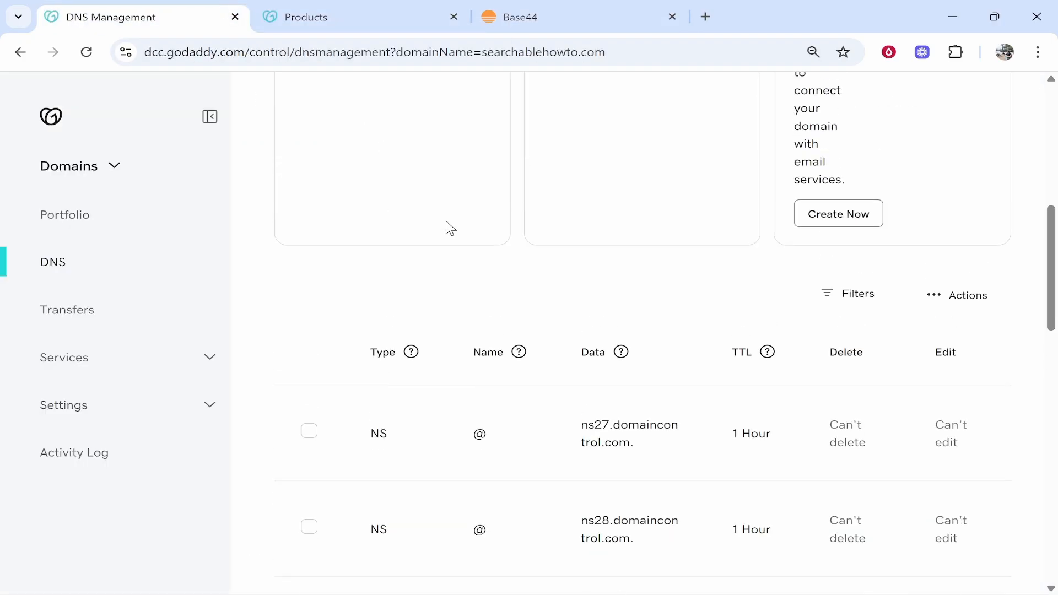
scroll(479, 243, "down", 1)
left_click(386, 238)
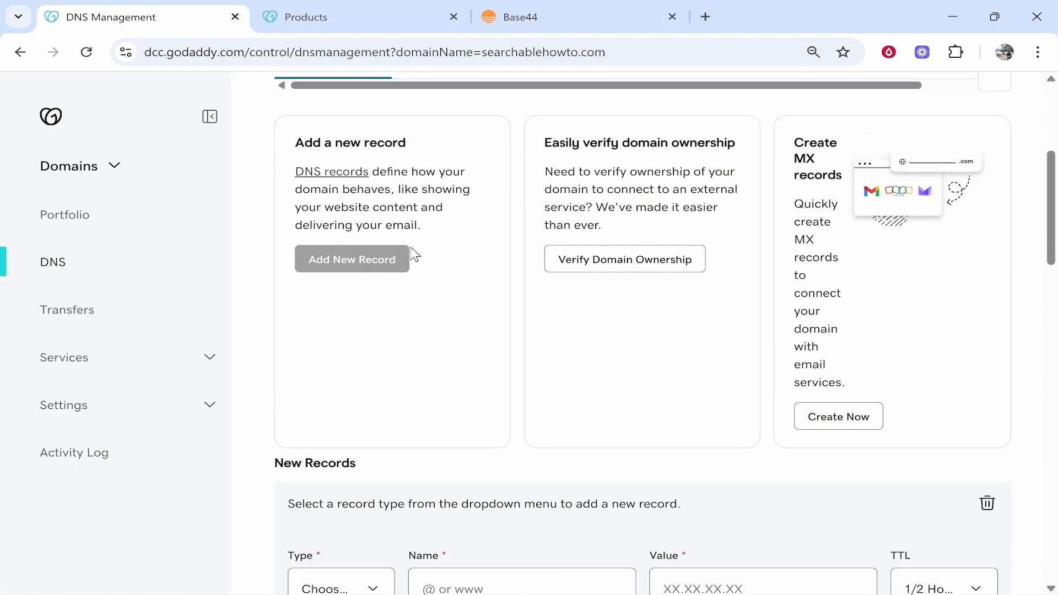
scroll(364, 331, "down", 3)
left_click(351, 419)
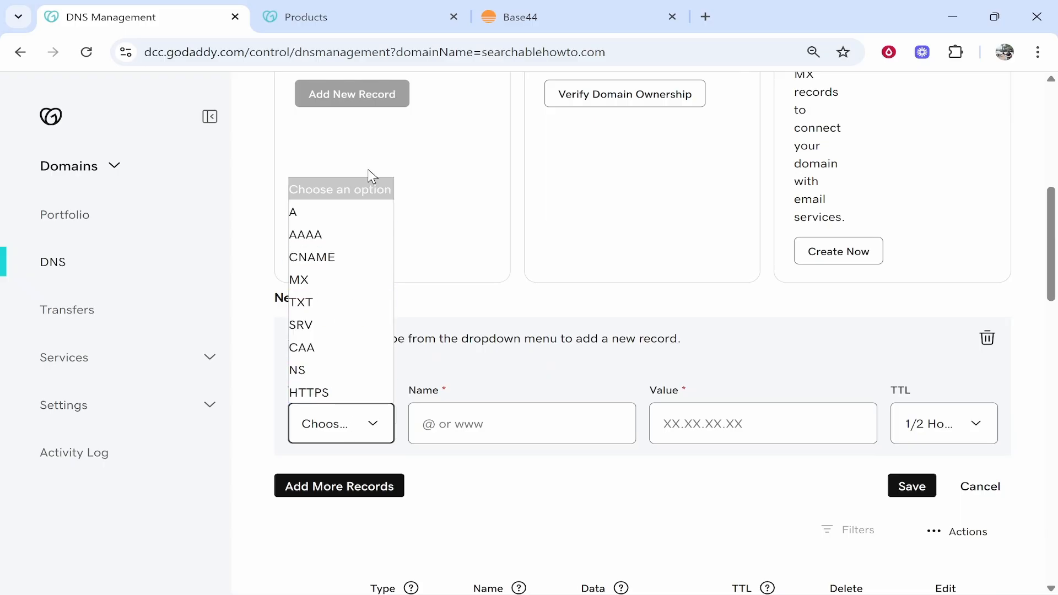
left_click(510, 5)
left_click(514, 6)
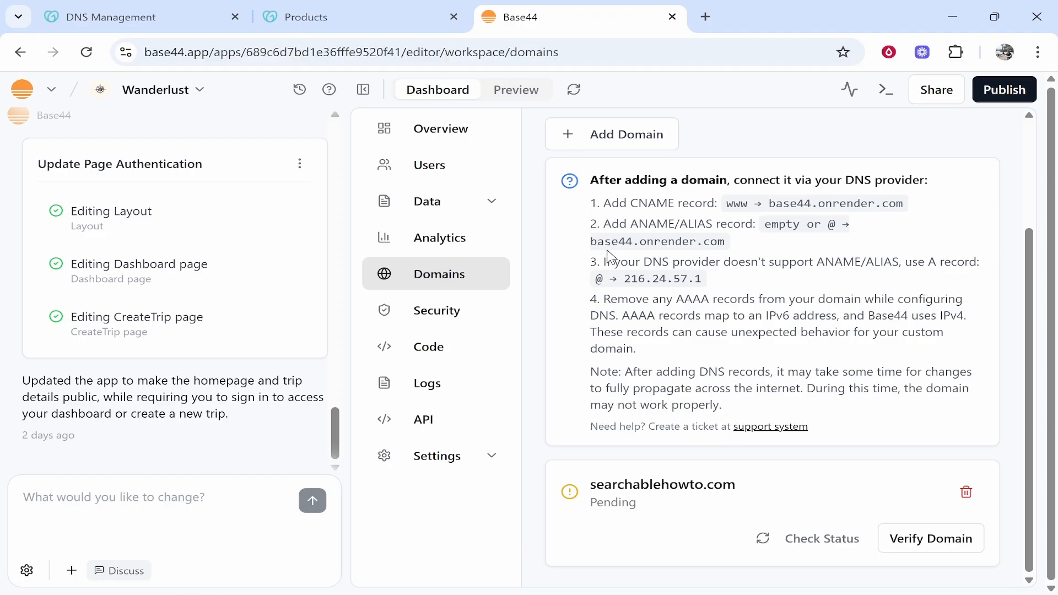
Switch back to GoDaddy and set the new record's type to A and its name to @
left_click(185, 11)
left_click(369, 423)
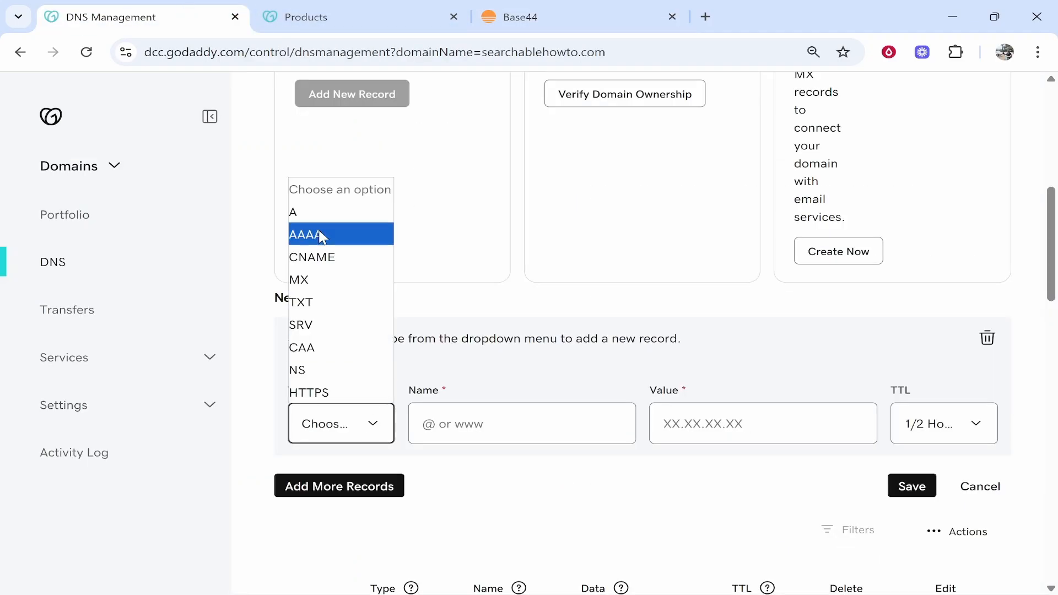
left_click(301, 213)
left_click(517, 438)
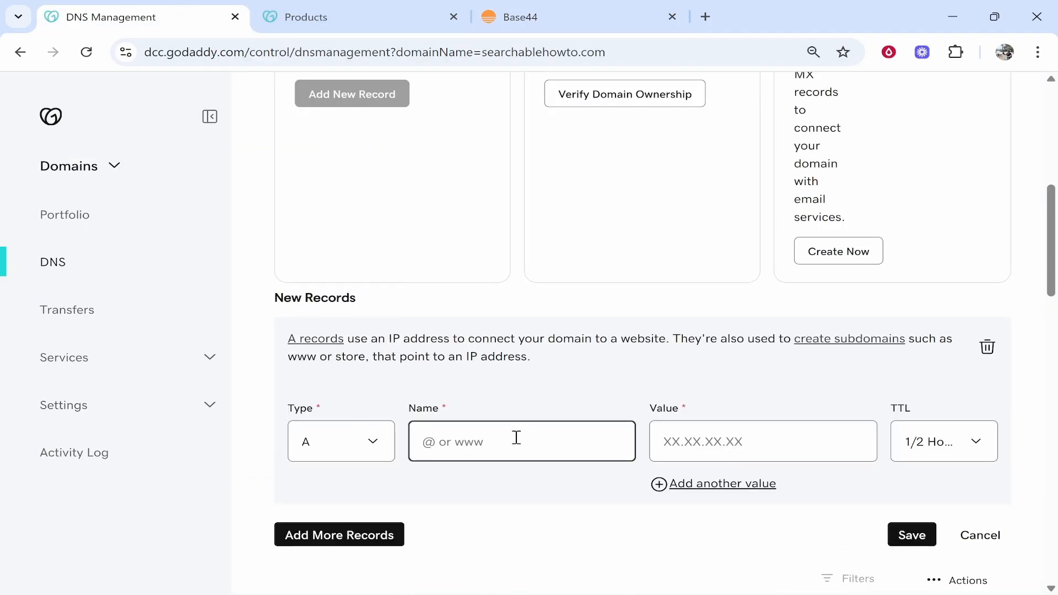
type("@")
Switch to Base44 and copy the A record address 216.24.57.1 from the DNS instructions
left_click(585, 8)
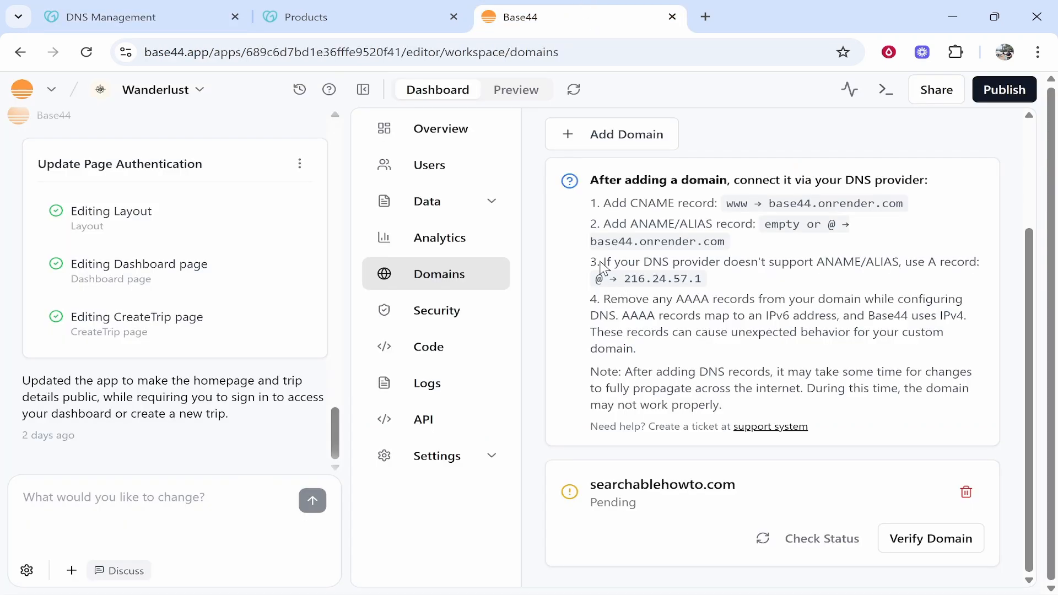
left_click_drag(604, 263, 622, 264)
left_click(622, 265)
left_click_drag(627, 282, 722, 292)
right_click(676, 283)
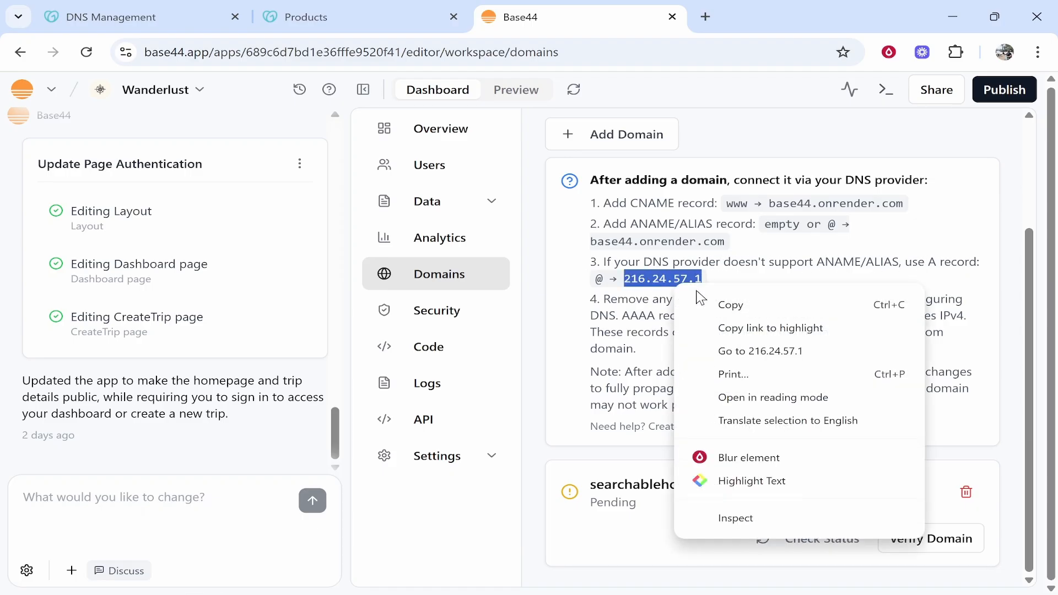
left_click(717, 302)
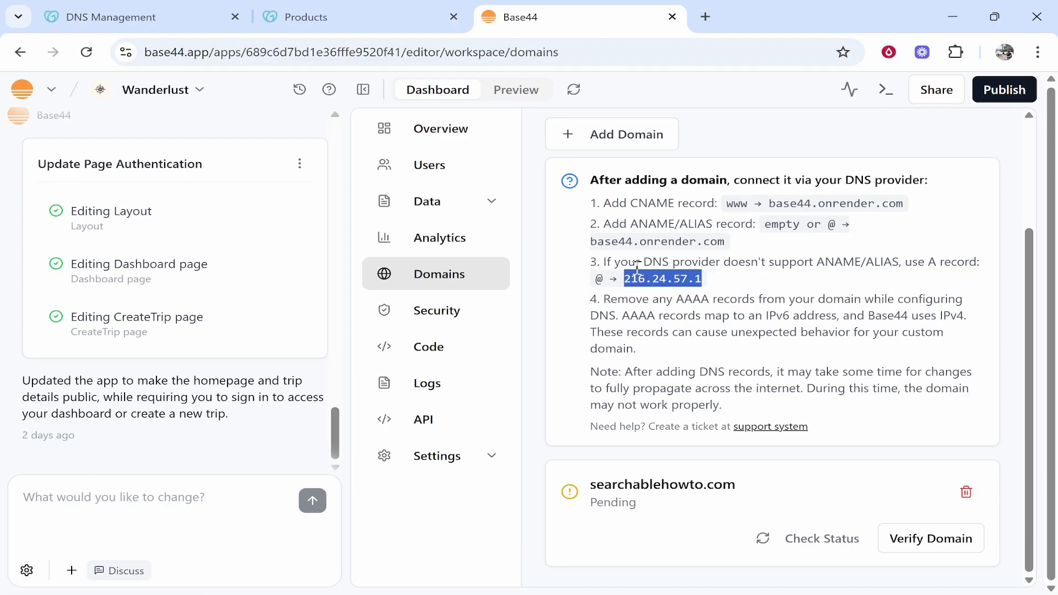
Switch to GoDaddy, paste 216.24.57.1 as the A record's value, save it and check the record list
left_click(177, 14)
left_click(728, 449)
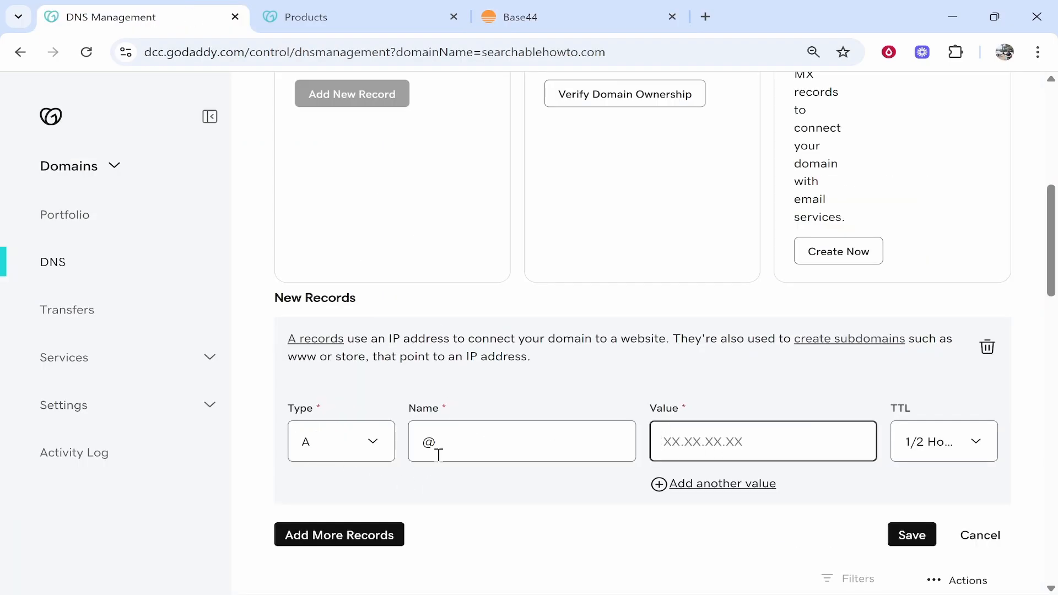
right_click(747, 445)
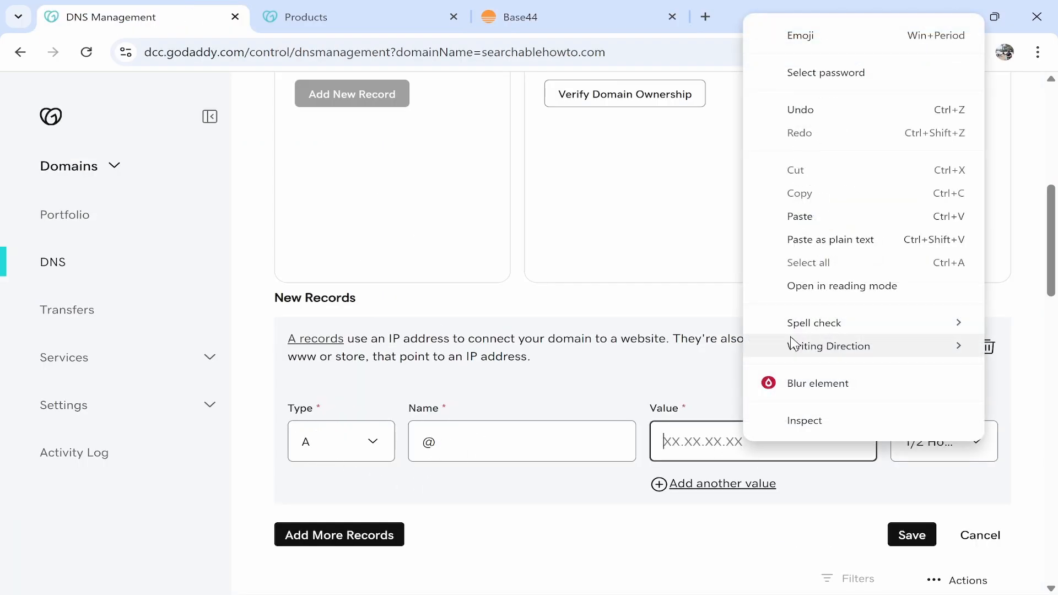
left_click(819, 216)
left_click(915, 537)
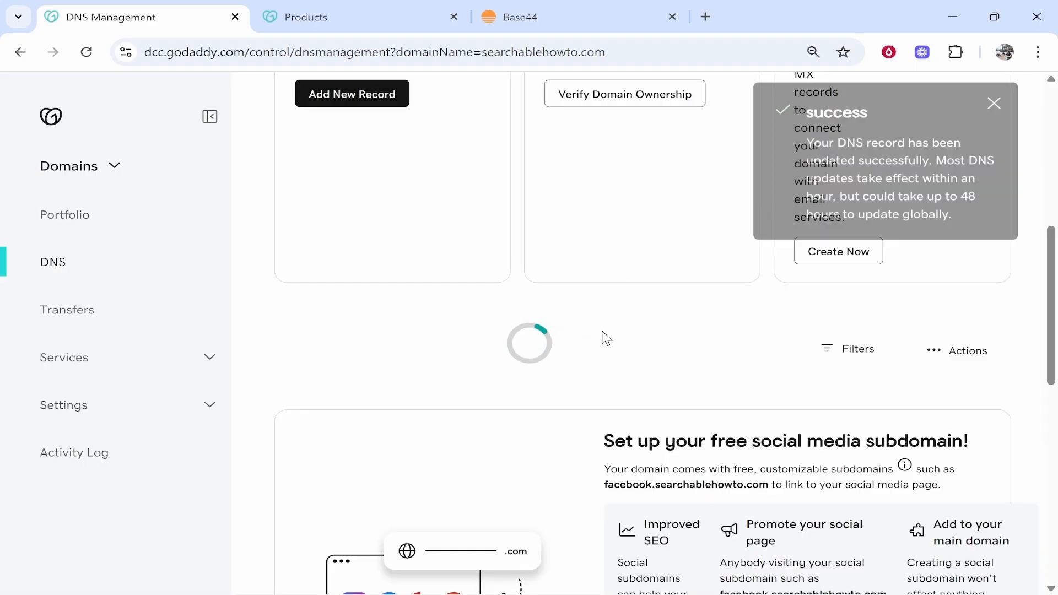
scroll(548, 332, "down", 5)
scroll(446, 383, "up", 3)
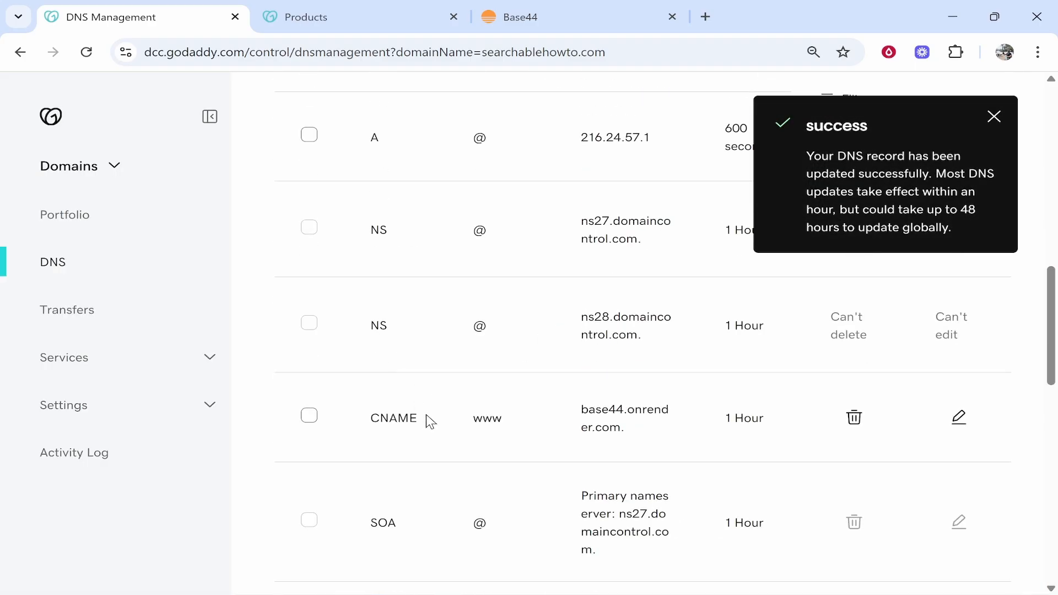
scroll(419, 330, "up", 2)
left_click(994, 116)
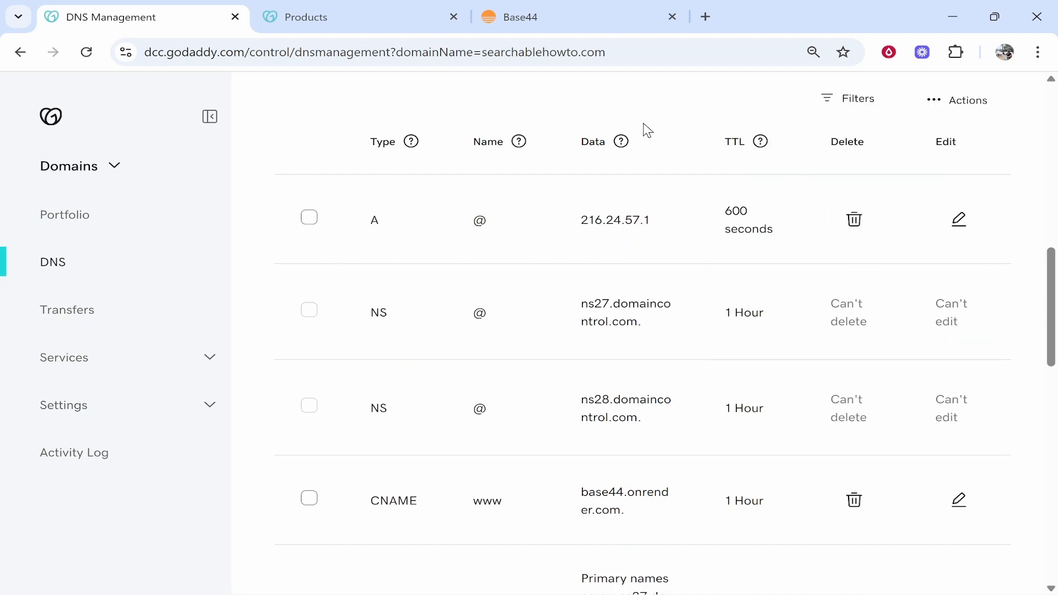
Switch to Base44 and start the verification of searchablehowto.com
left_click(543, 13)
left_click(744, 334)
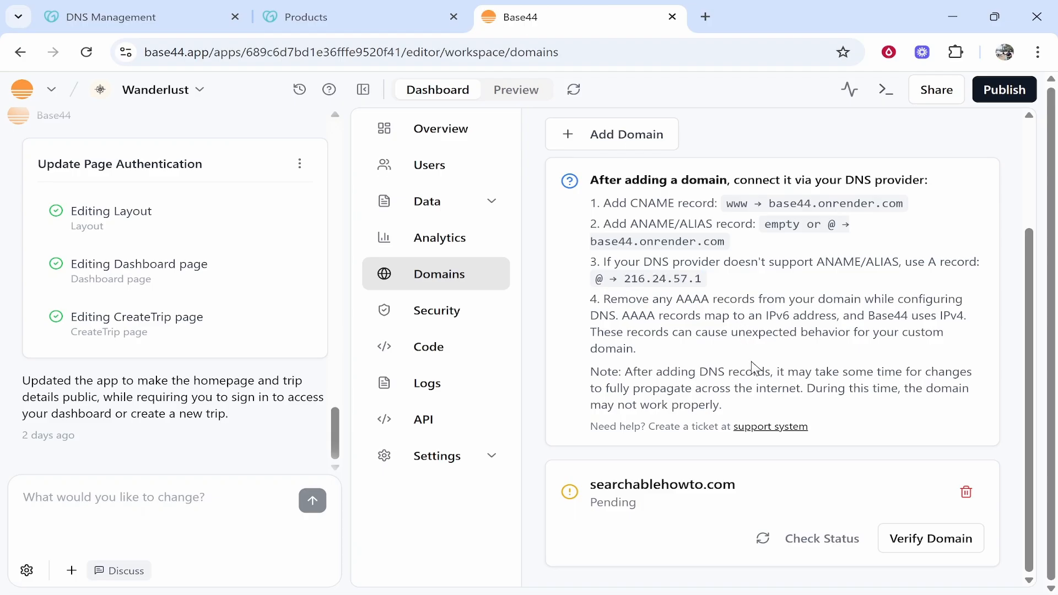
left_click(922, 543)
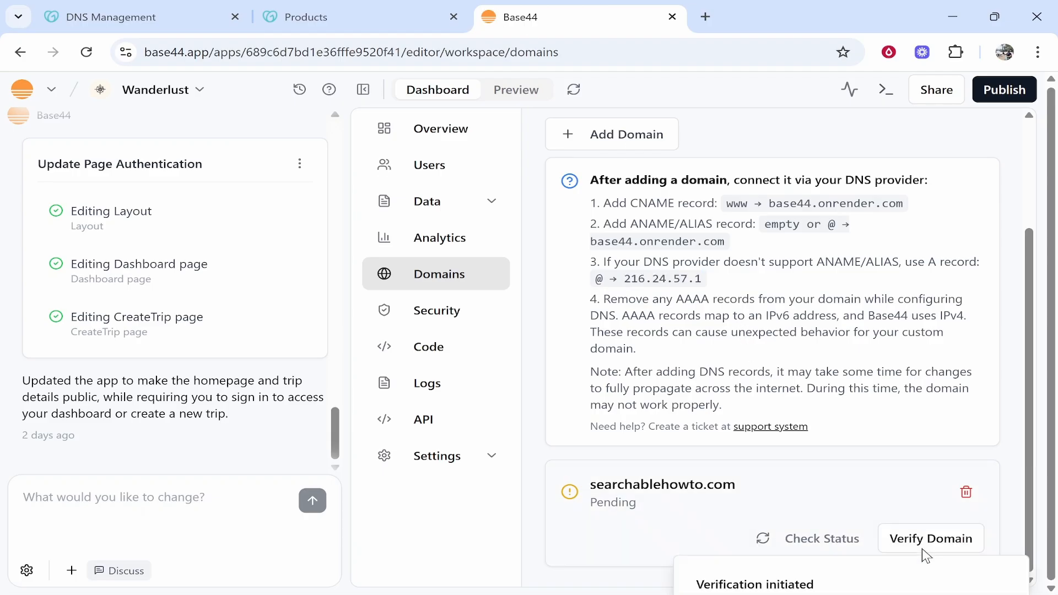
Check the status of searchablehowto.com and rerun its domain verification, dismissing the notifications
left_click(1011, 522)
left_click(849, 546)
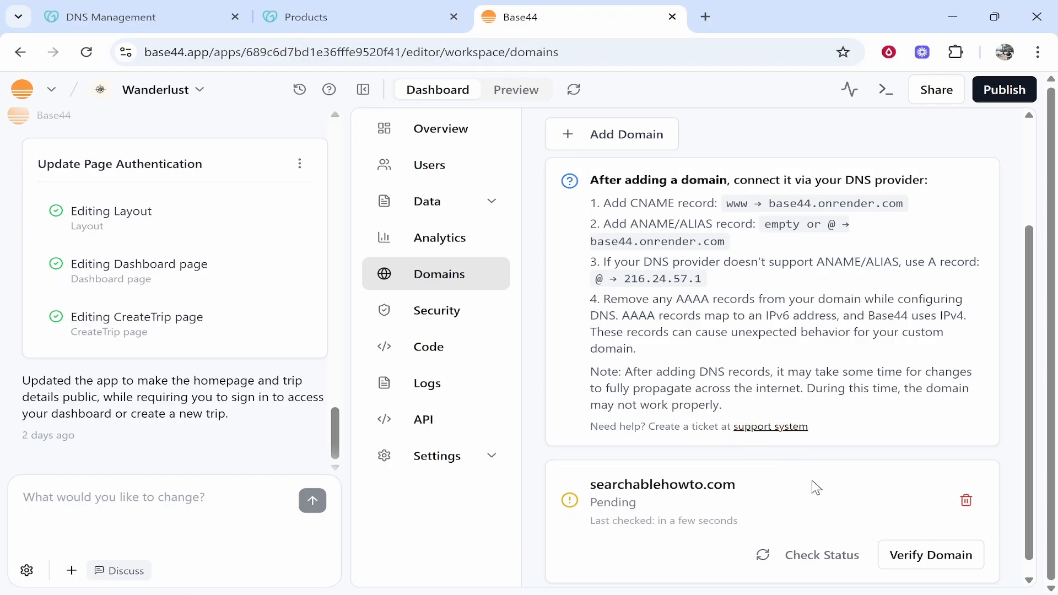
left_click(808, 558)
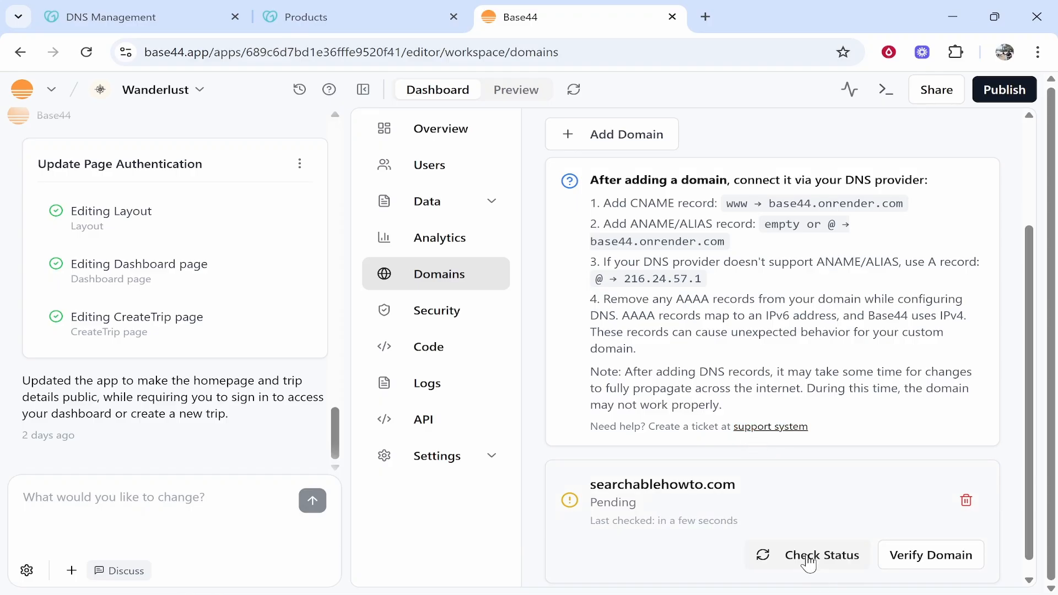
left_click(808, 562)
left_click(915, 550)
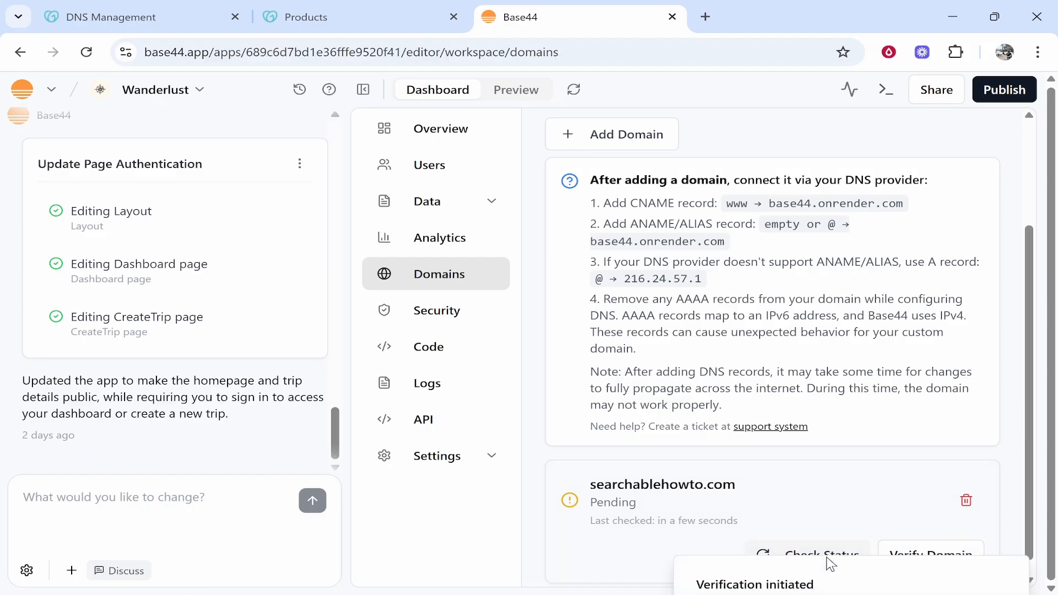
left_click(1014, 523)
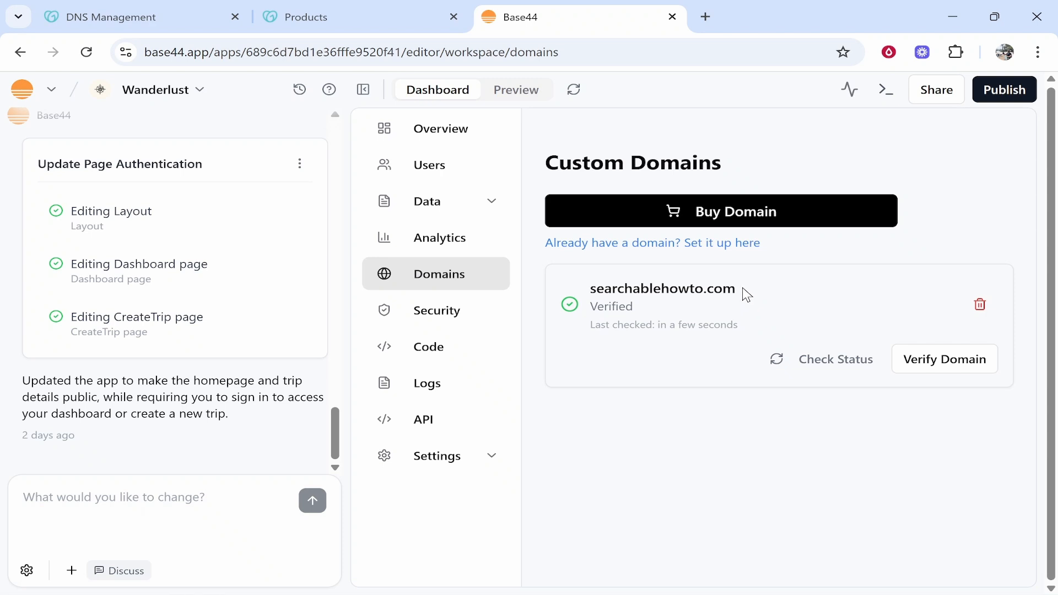
Copy the domain name searchablehowto.com from the custom domain entry and open a new Incognito window
left_click_drag(743, 288, 543, 285)
right_click(592, 292)
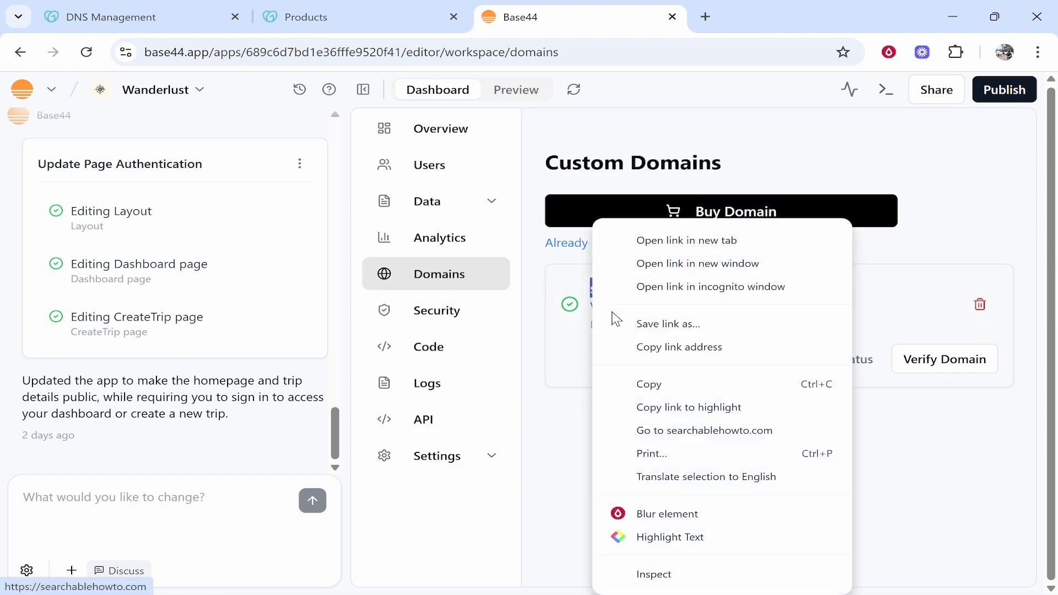
left_click(616, 383)
left_click(1038, 51)
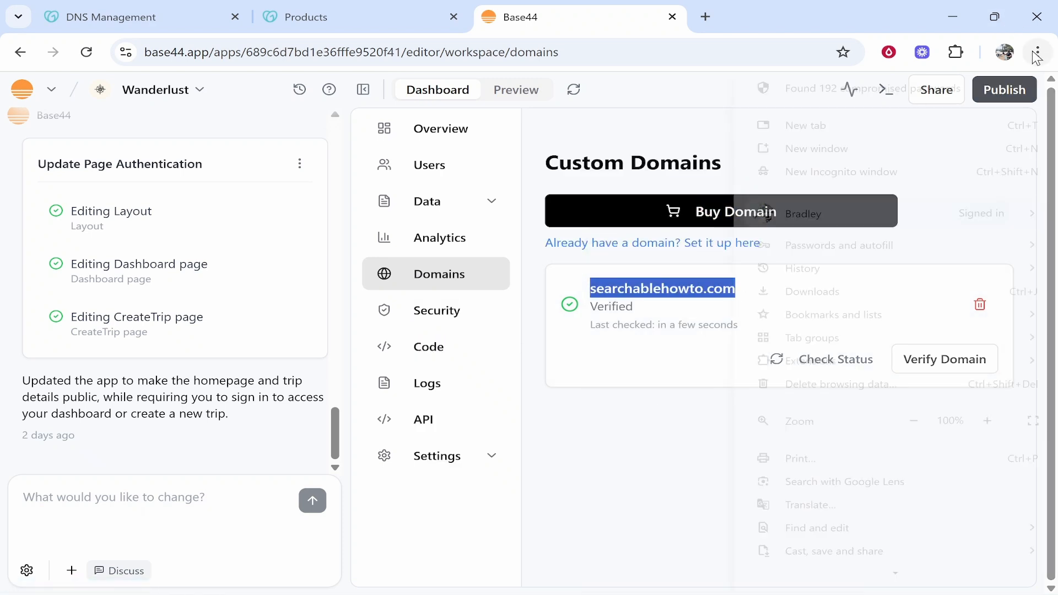
key("Escape")
key("ctrl+shift+n")
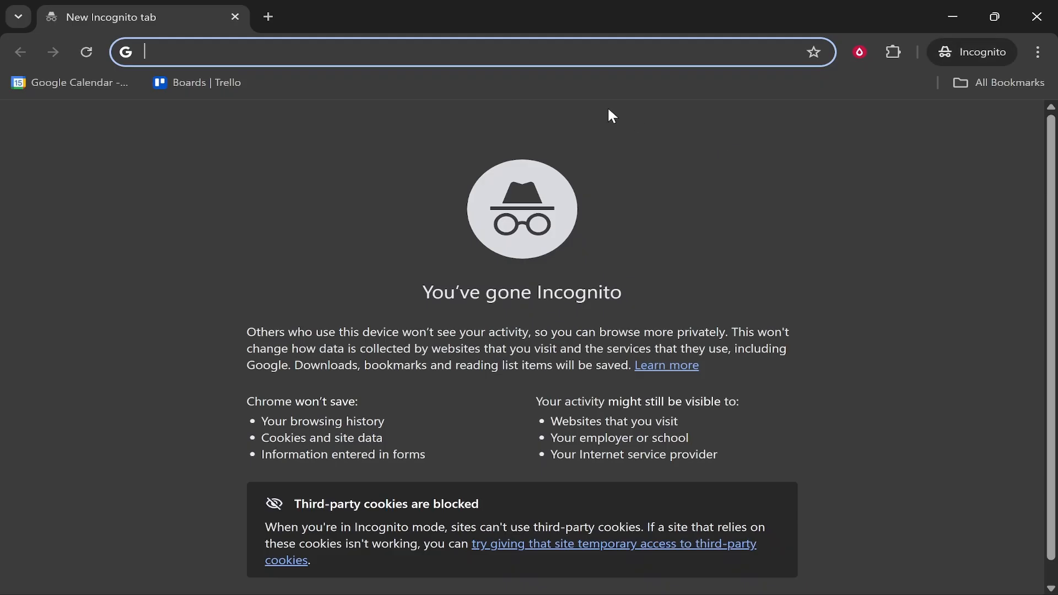
Load the copied domain searchablehowto.com in the Incognito window, check which page it serves, and close the window
right_click(490, 46)
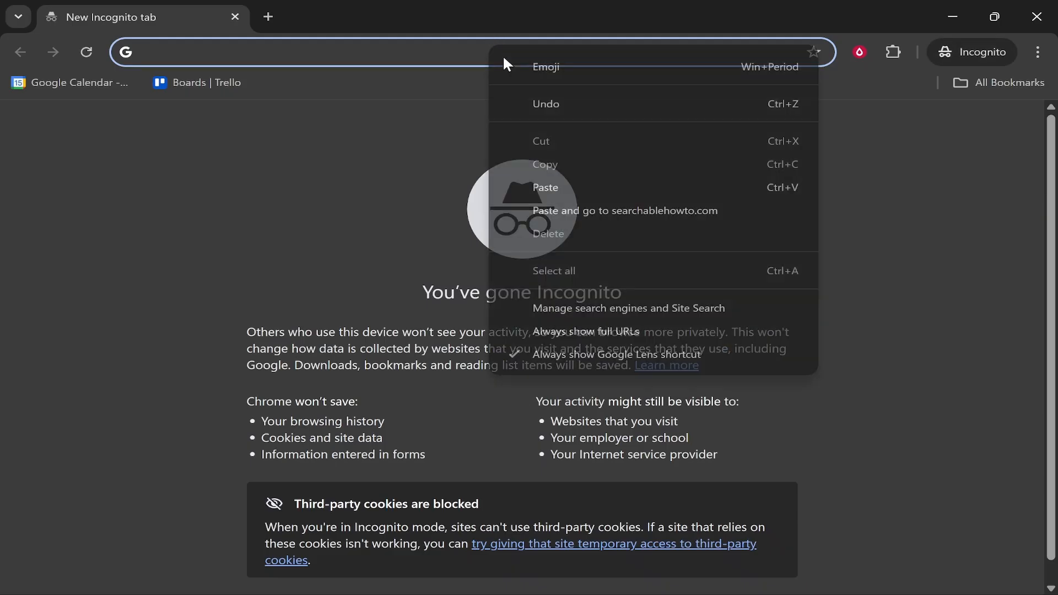
left_click(571, 210)
left_click(110, 51)
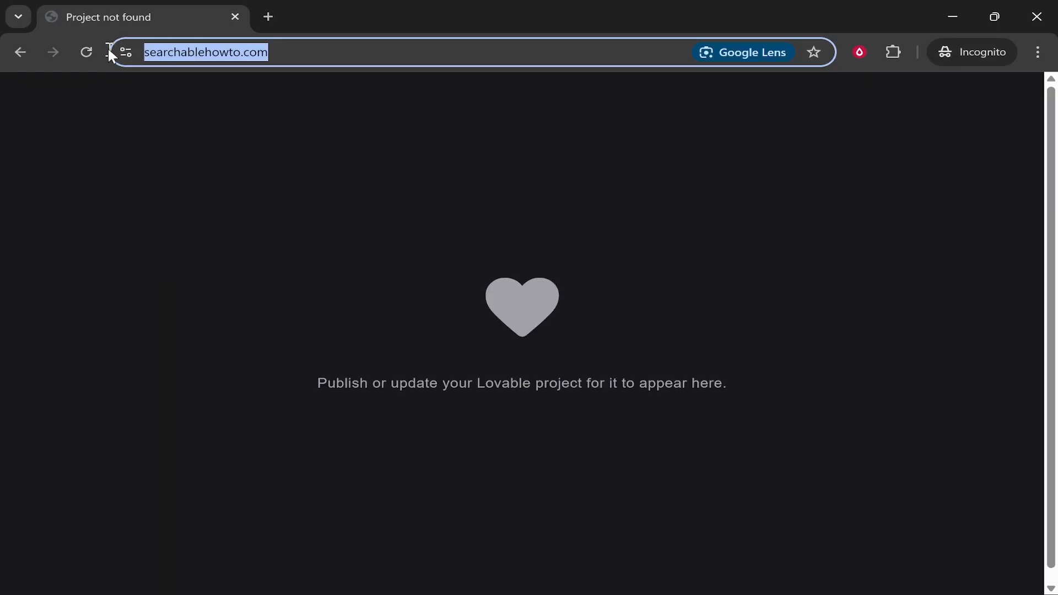
left_click(630, 233)
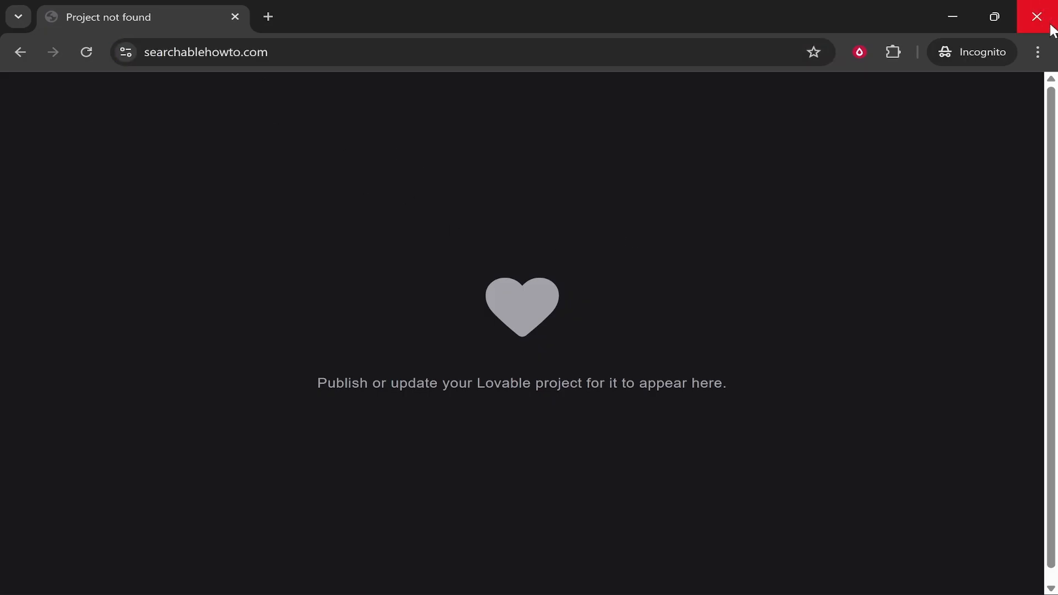
left_click(1046, 20)
left_click(641, 340)
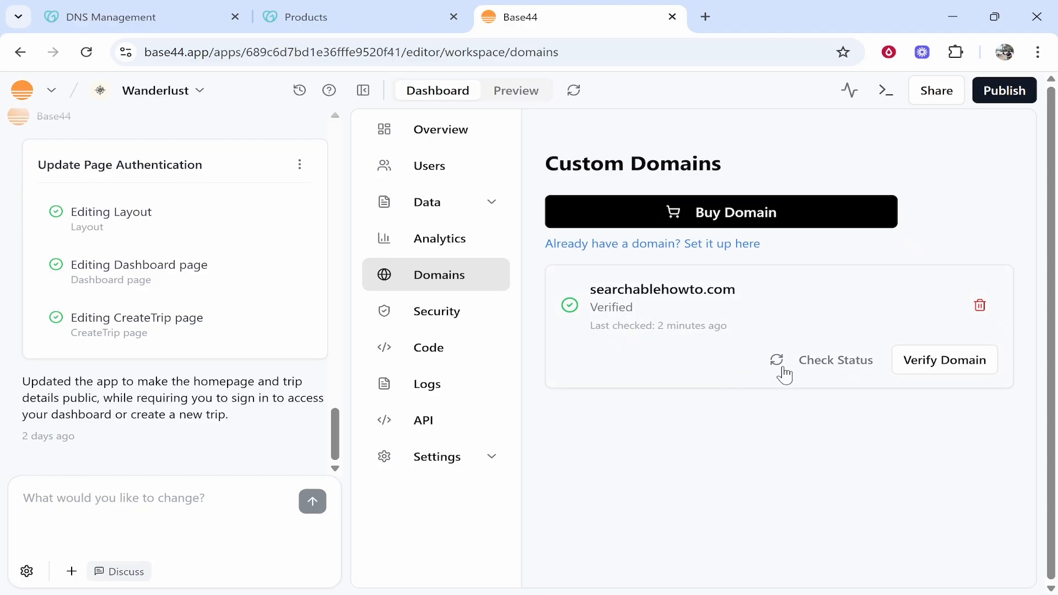
Copy searchablehowto.com from the custom domain entry again and open a fresh Incognito window for another test
left_click_drag(739, 290, 590, 289)
right_click(590, 290)
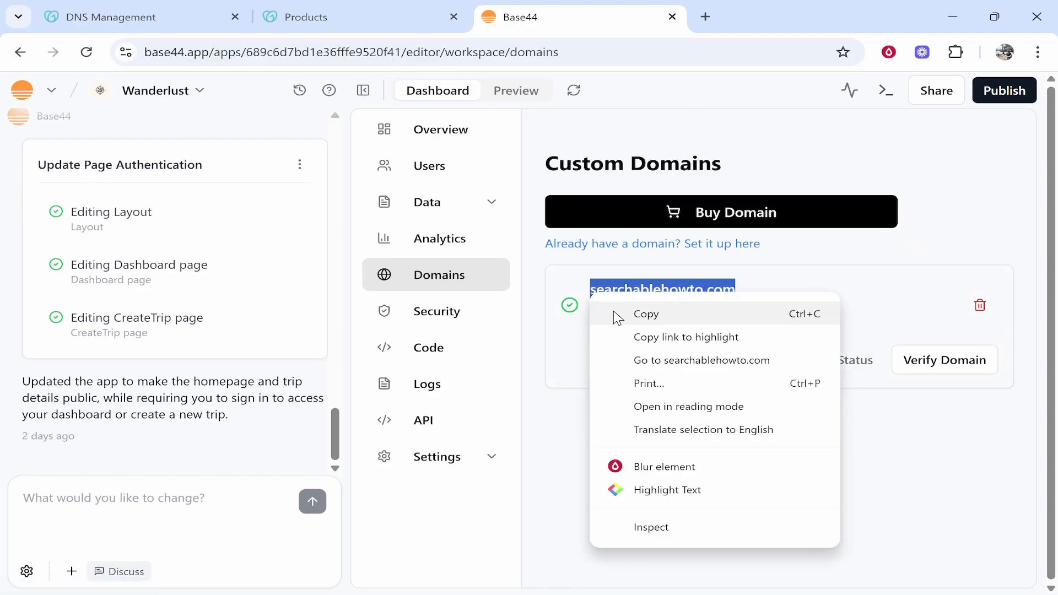
left_click(614, 312)
left_click(1038, 52)
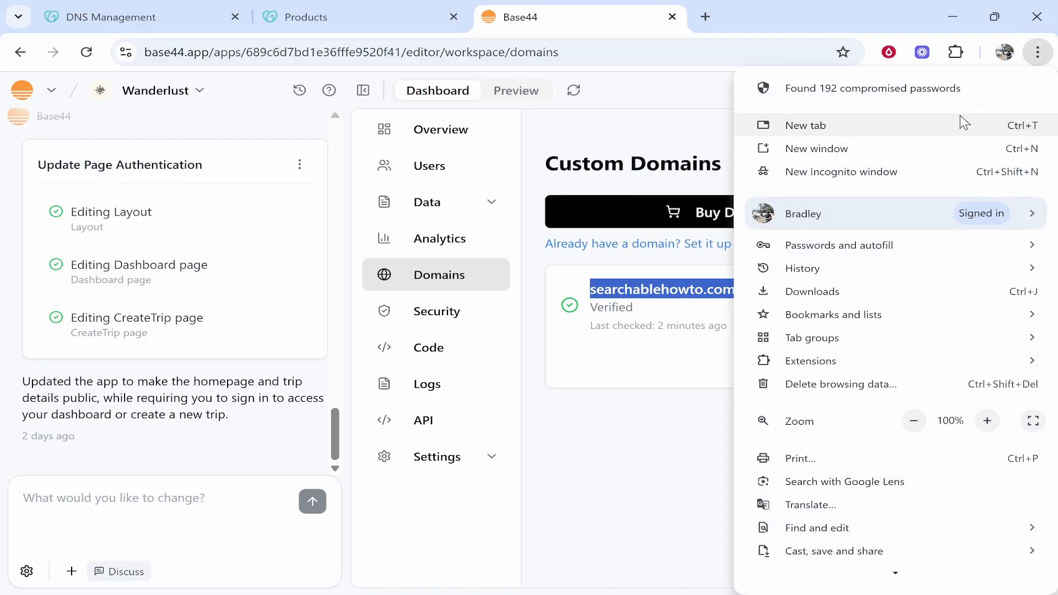
left_click(861, 172)
Go to the copied address searchablehowto.com and check whether the Wanderlust home page loads on the domain
right_click(467, 56)
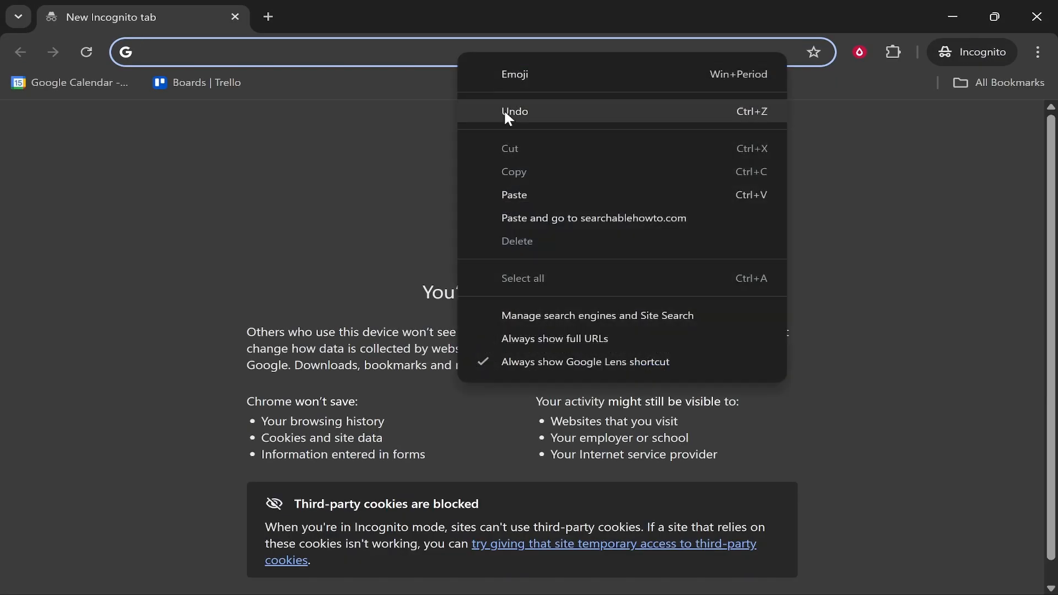
left_click(518, 219)
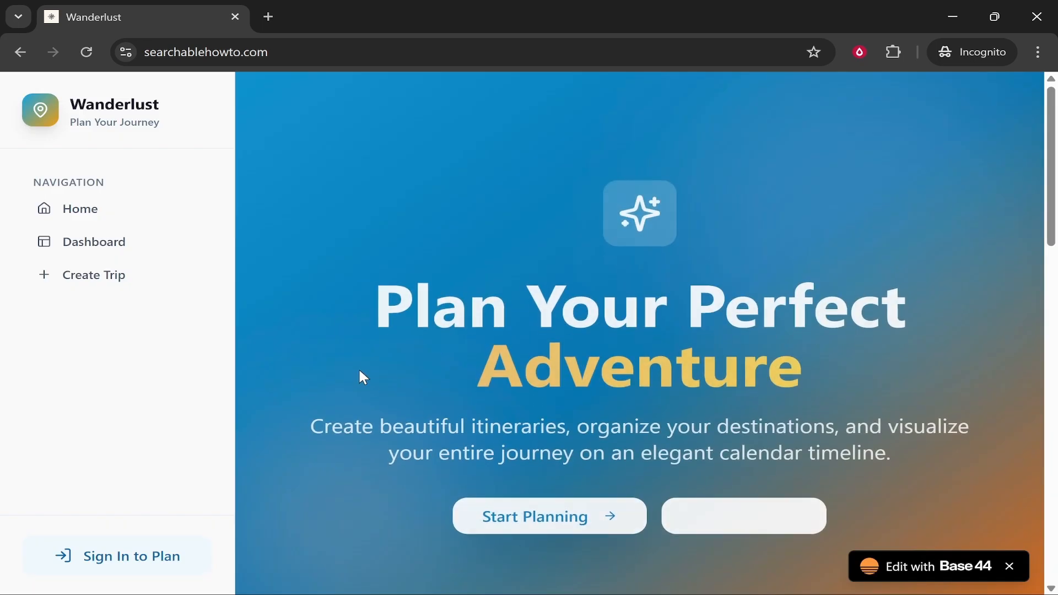
left_click_drag(389, 292, 843, 292)
left_click(843, 292)
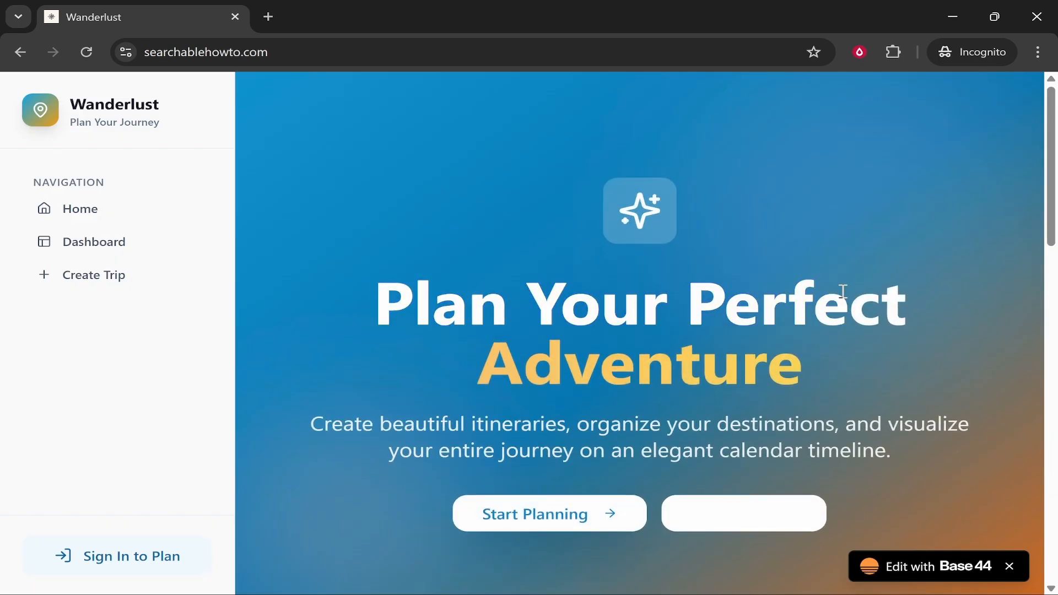